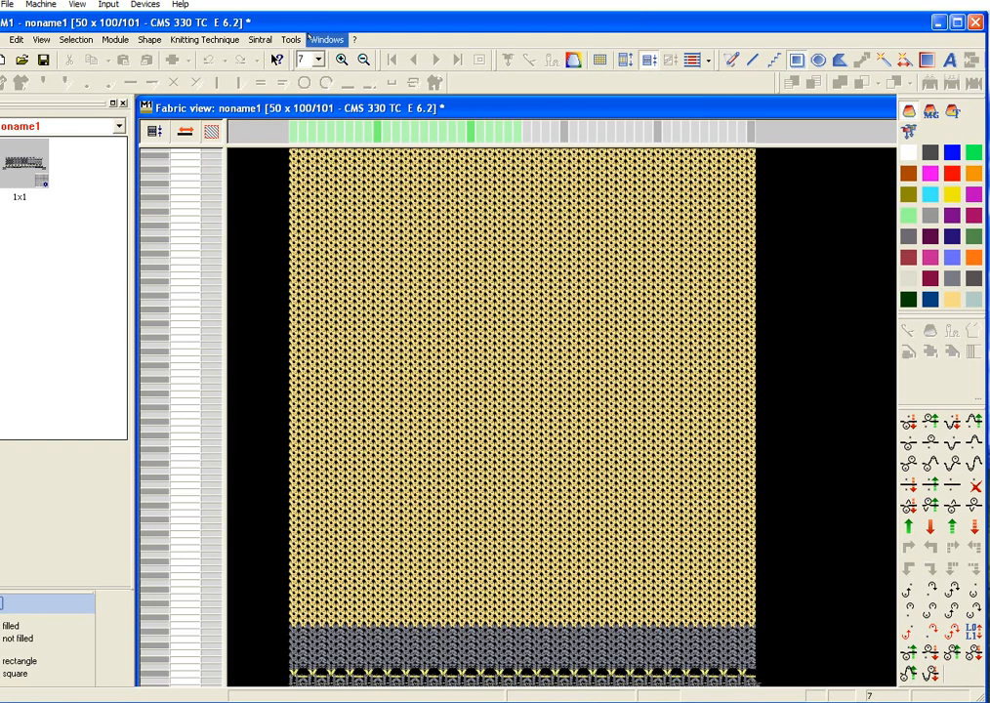
Step: Show the technical view, cascade the open pattern windows with Interleaf and maximize the technical view window
left_click(328, 39)
left_click(342, 143)
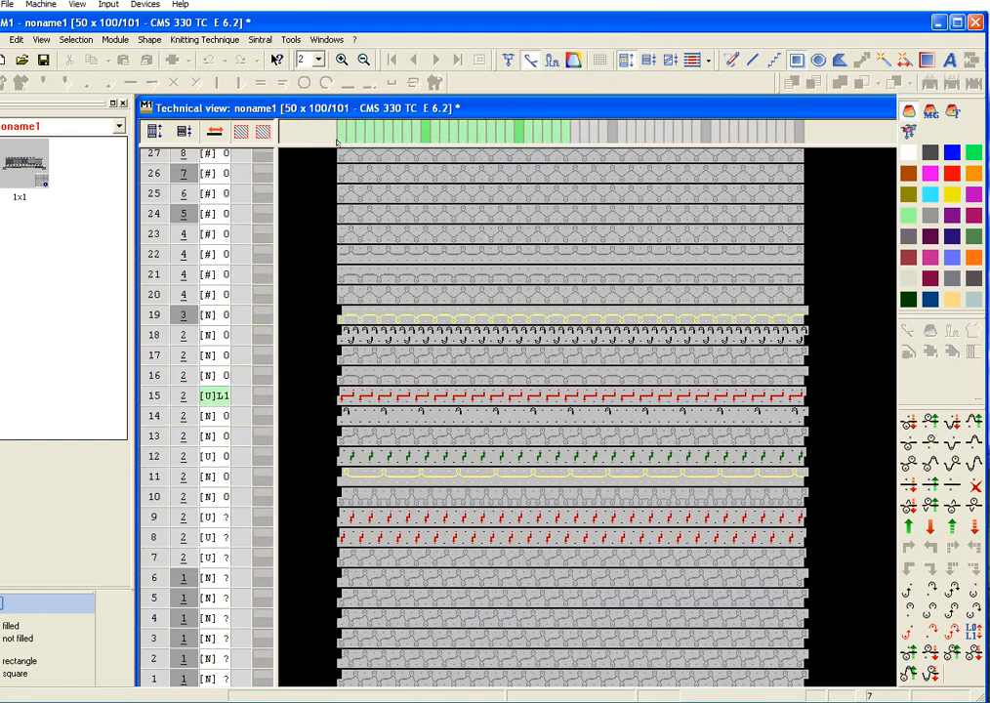
left_click(325, 40)
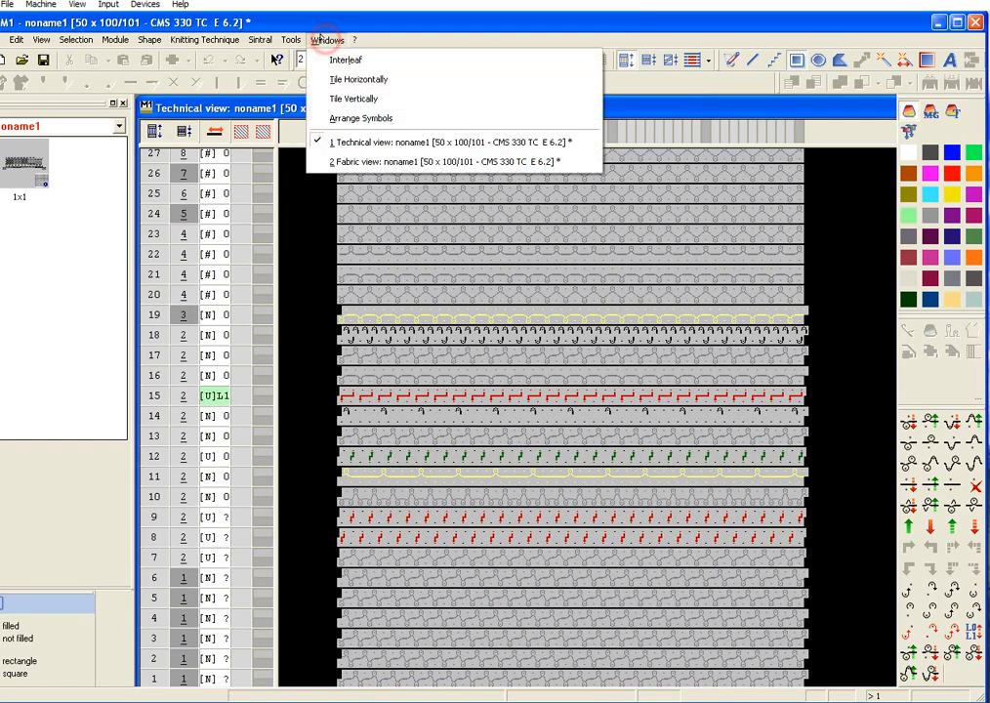
left_click(333, 60)
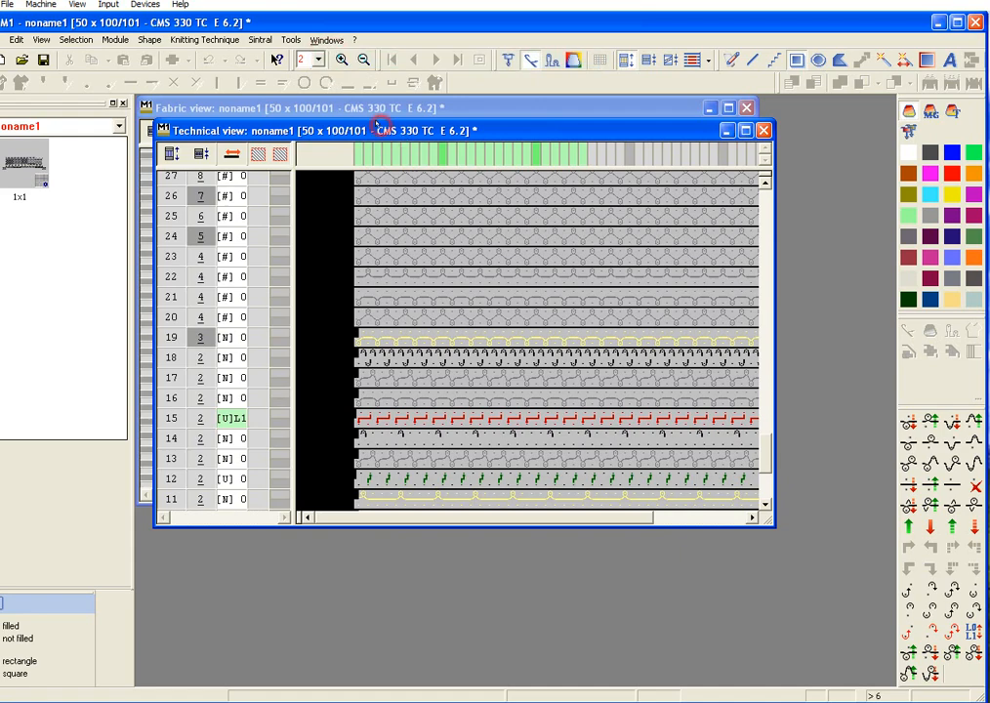
double_click(379, 125)
Step: Look at the maximized fabric view of the pattern and return to the technical view
left_click(335, 40)
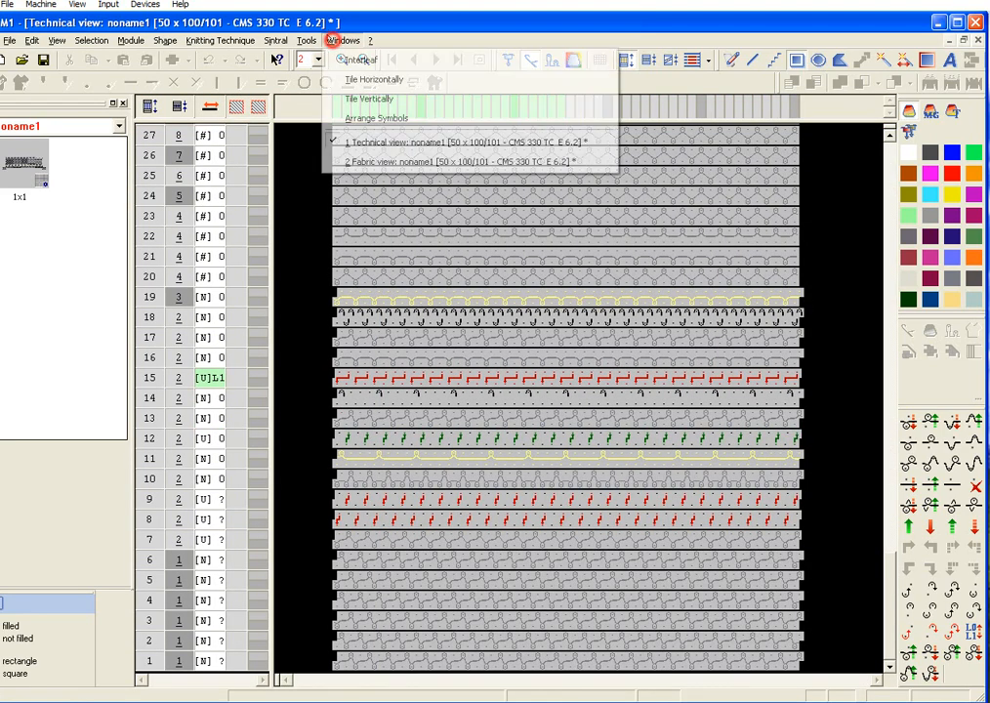
left_click(374, 163)
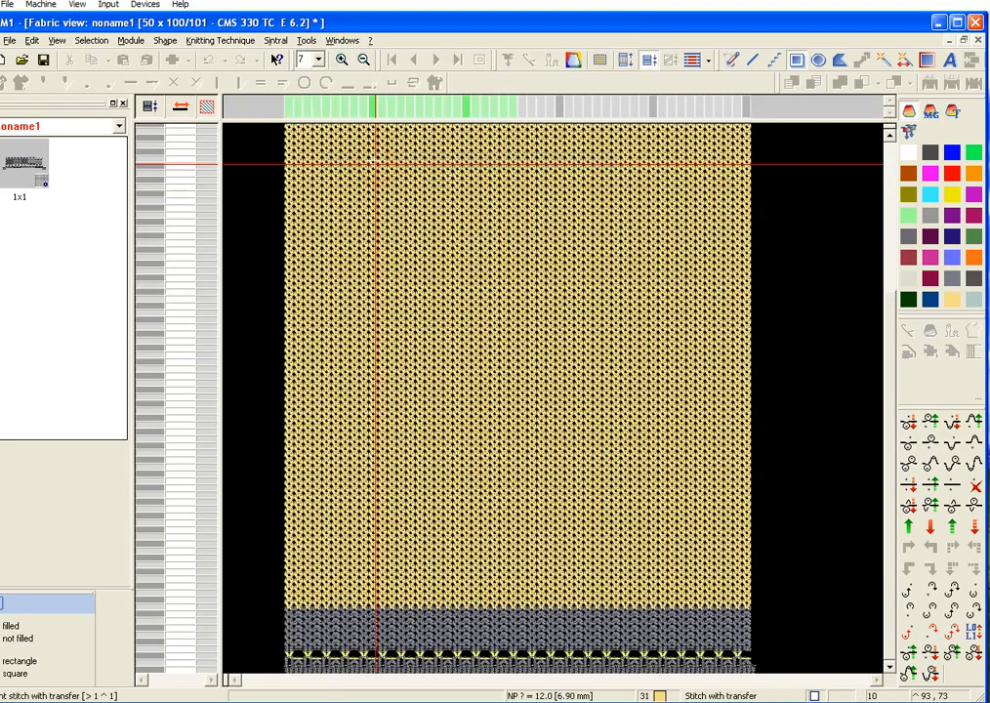
left_click(343, 40)
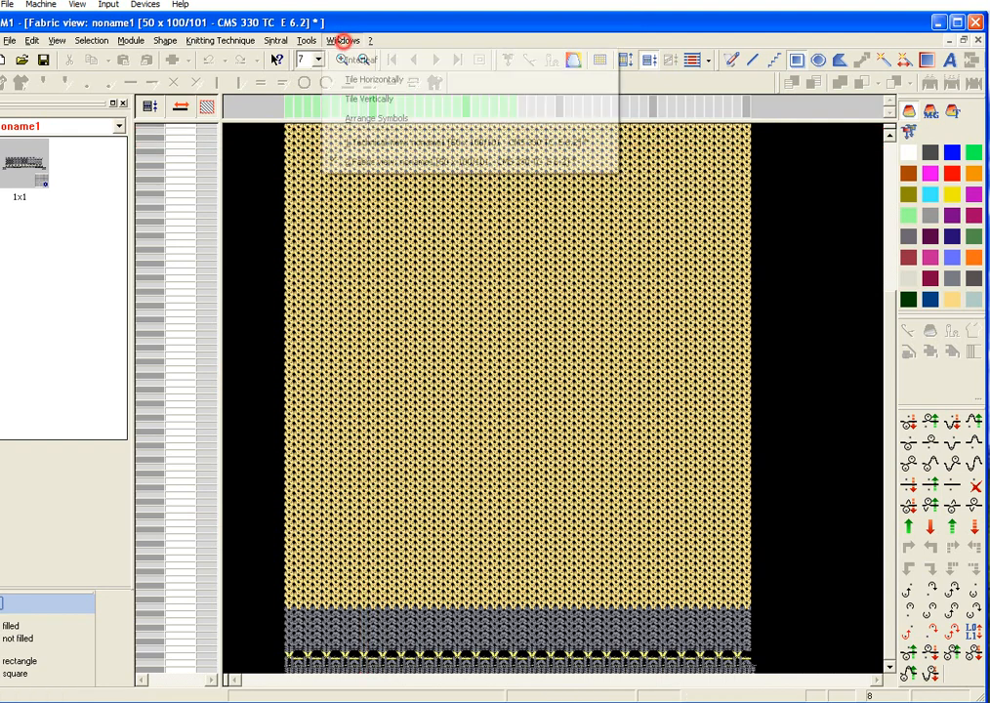
left_click(410, 142)
Step: Recolour all main fabric rows from technical row 30 upward with white yarn and clear the row selection
scroll(611, 335, "up", 6)
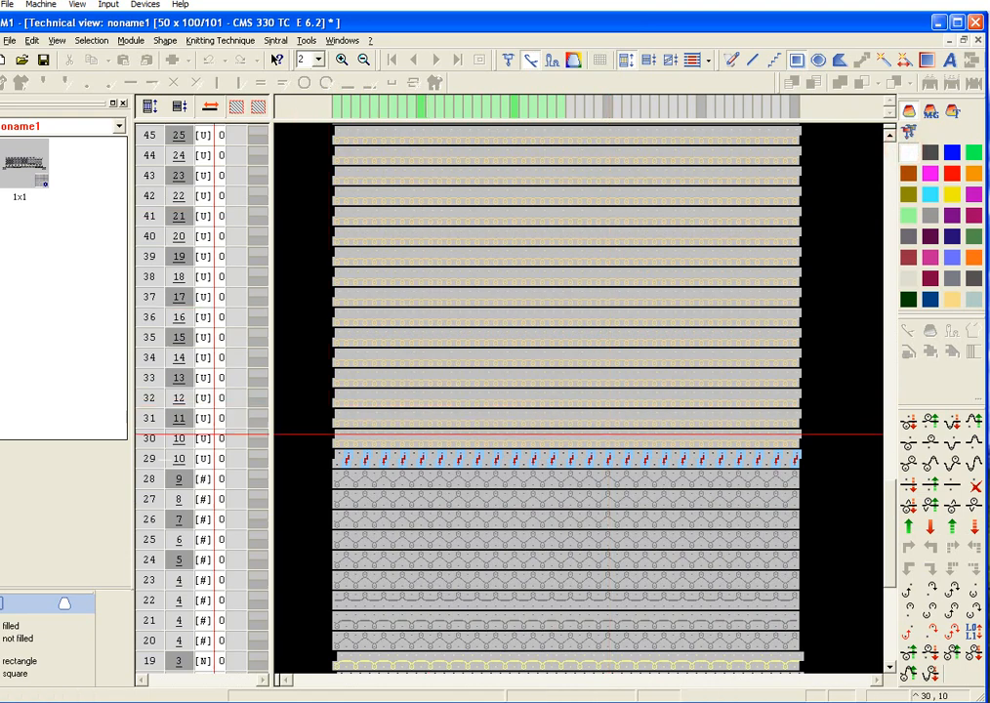
left_click_drag(147, 438, 149, 216)
scroll(294, 257, "up", 4)
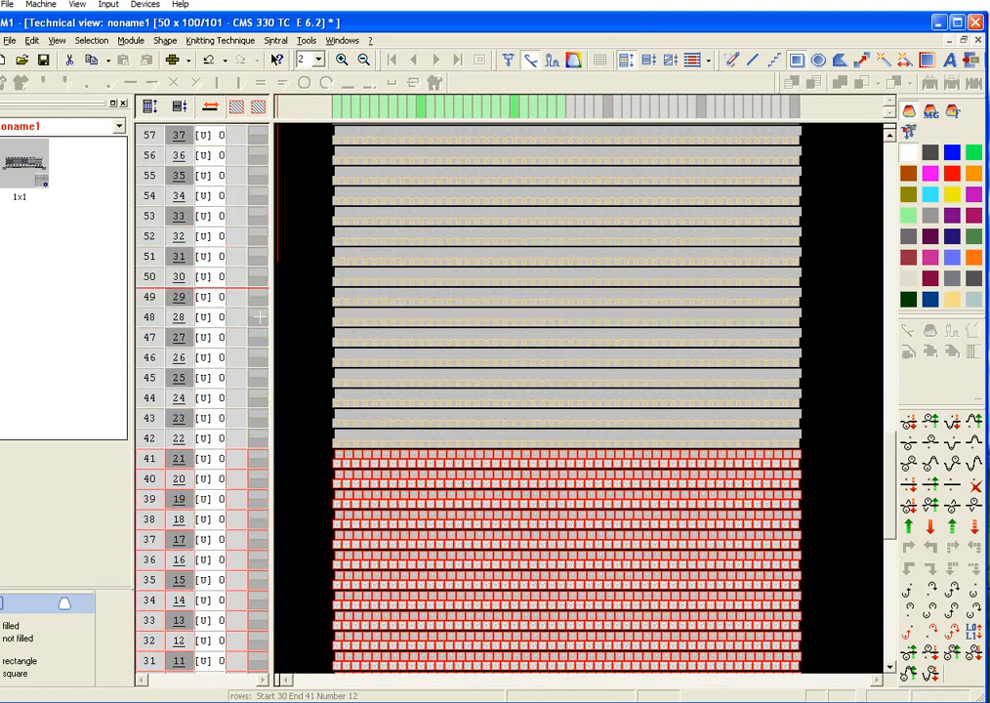
left_click_drag(149, 460, 150, 137)
left_click(462, 357)
scroll(549, 427, "down", 20)
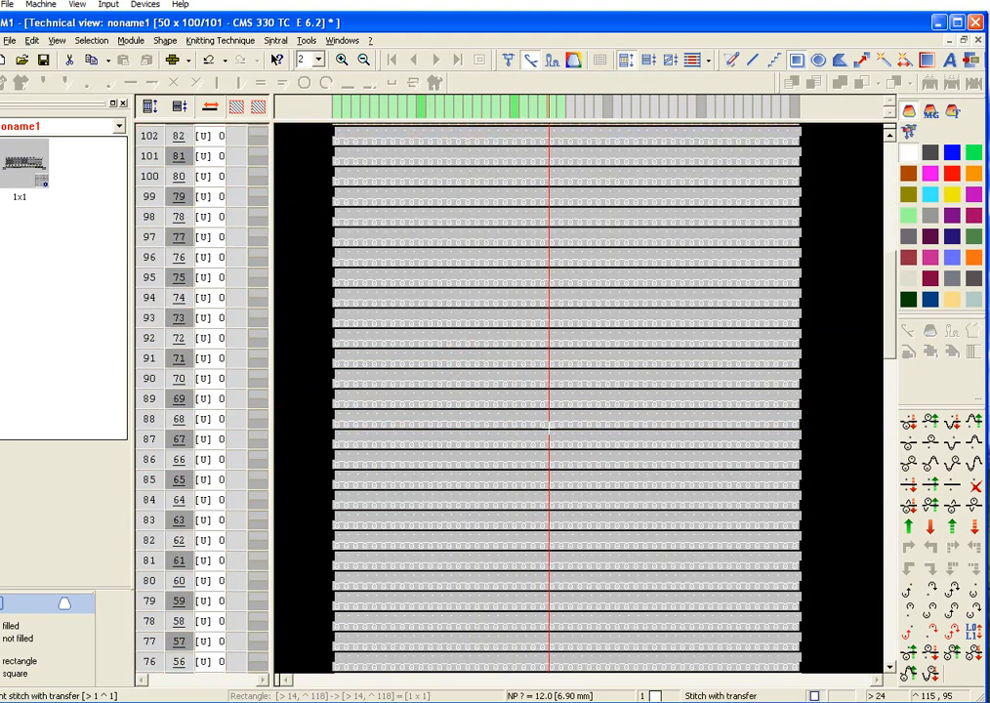
scroll(549, 426, "up", 2)
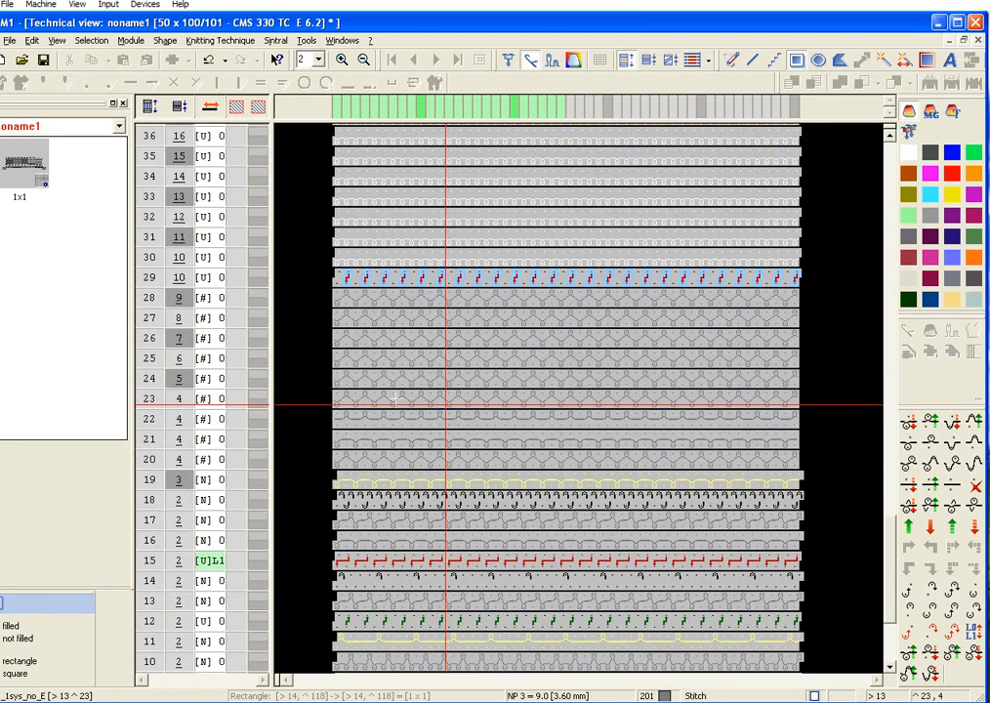
Step: Show the Cable one side float module group and find the 4x3 cables in it
left_click(109, 125)
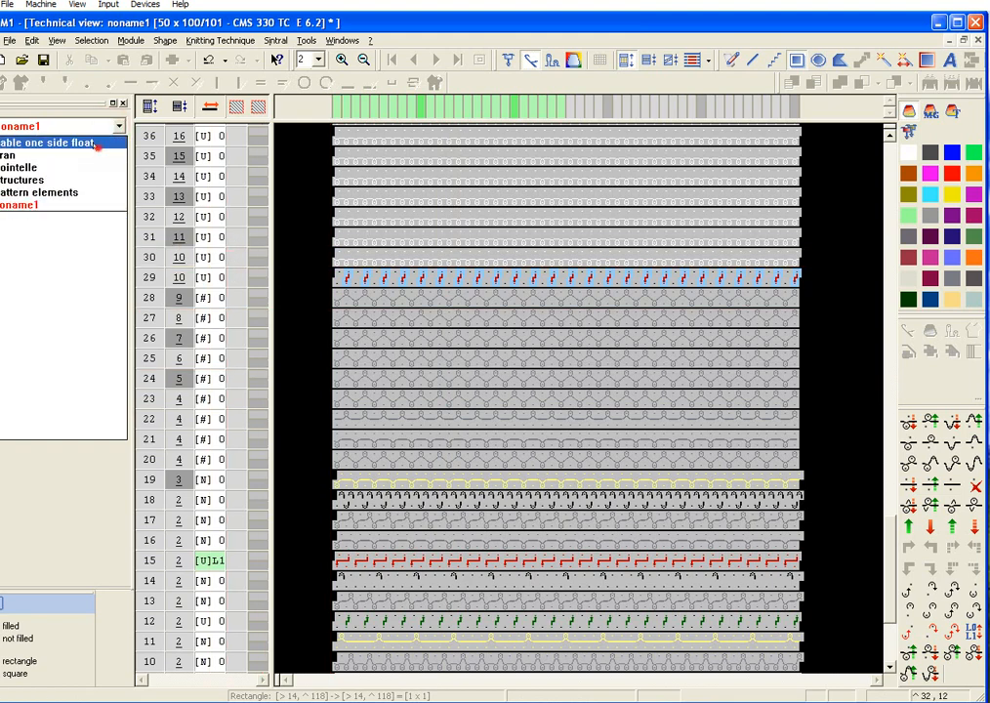
left_click(73, 136)
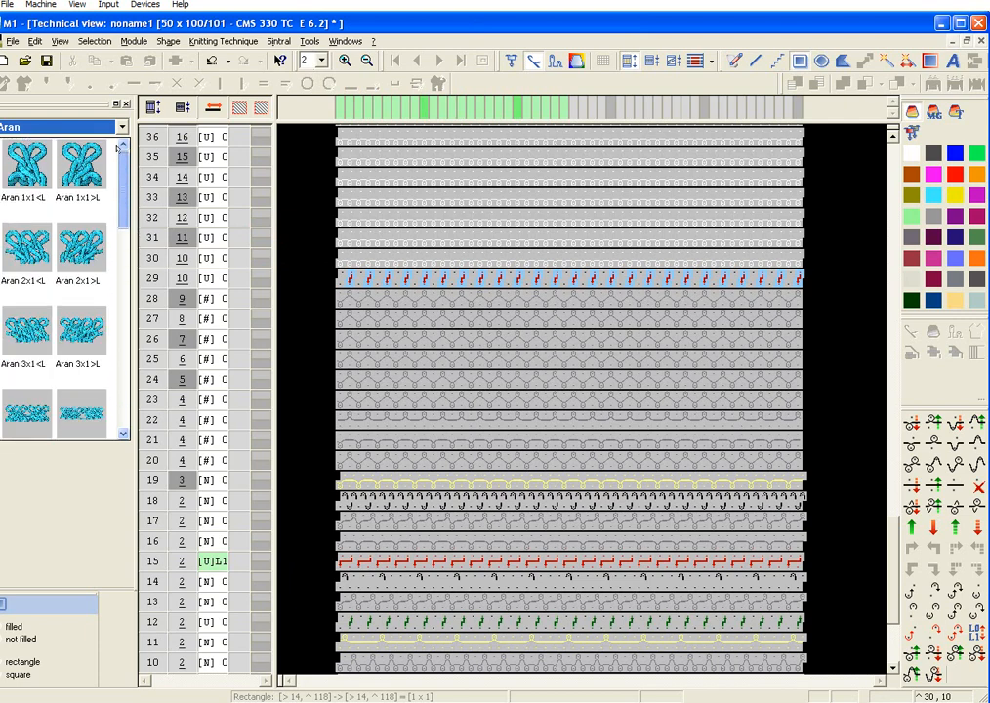
left_click(121, 127)
left_click(59, 142)
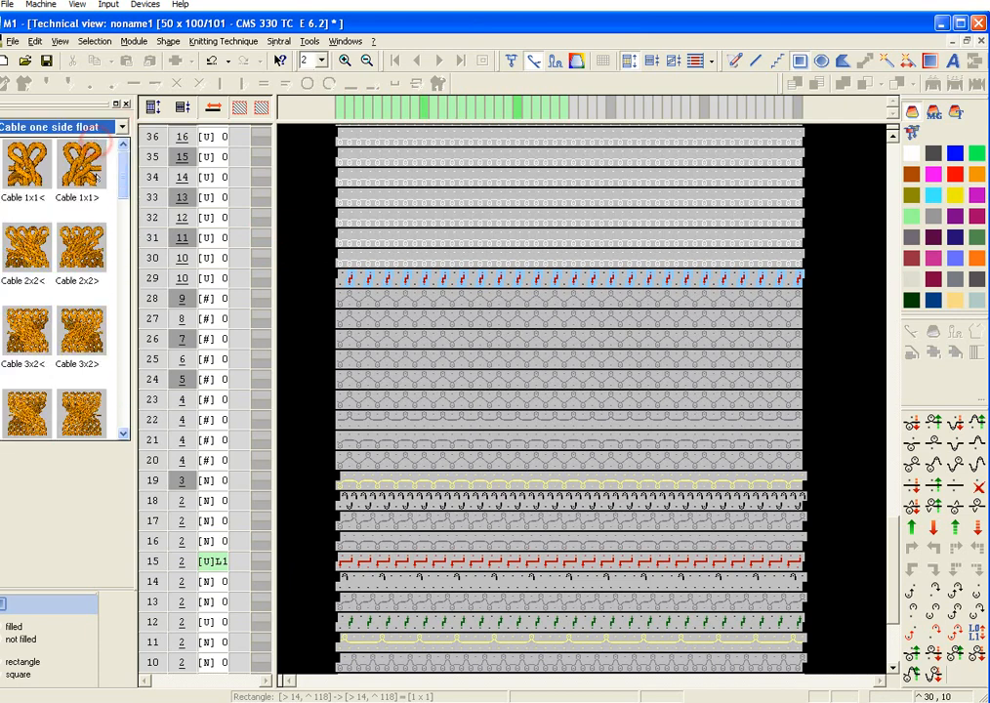
scroll(103, 309, "down", 3)
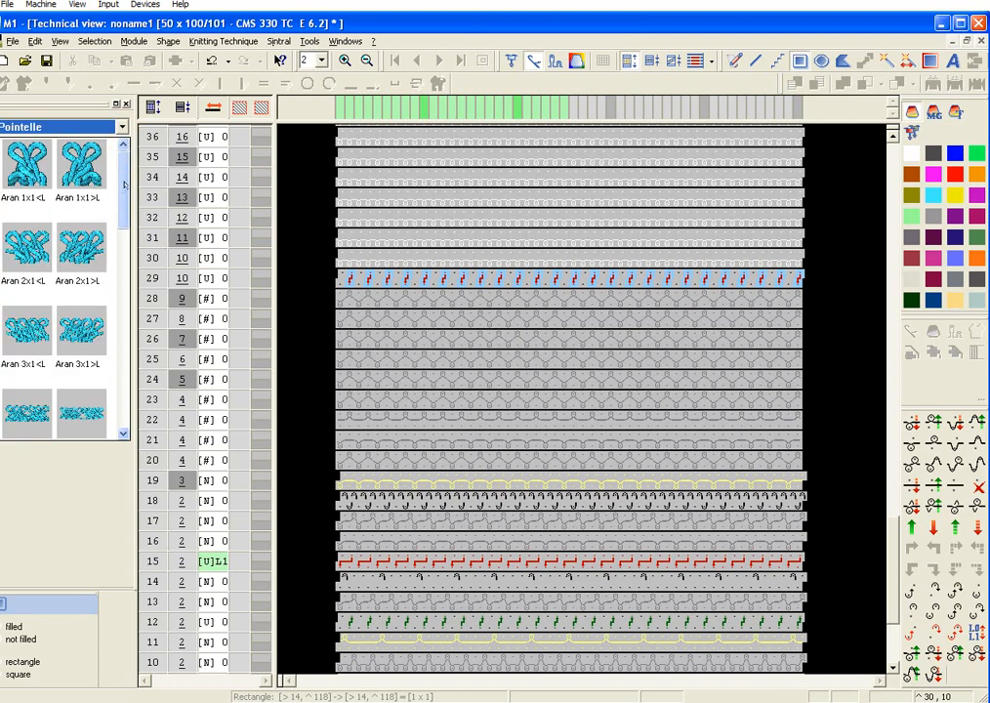
scroll(98, 146, "up", 3)
left_click_drag(119, 178, 124, 220)
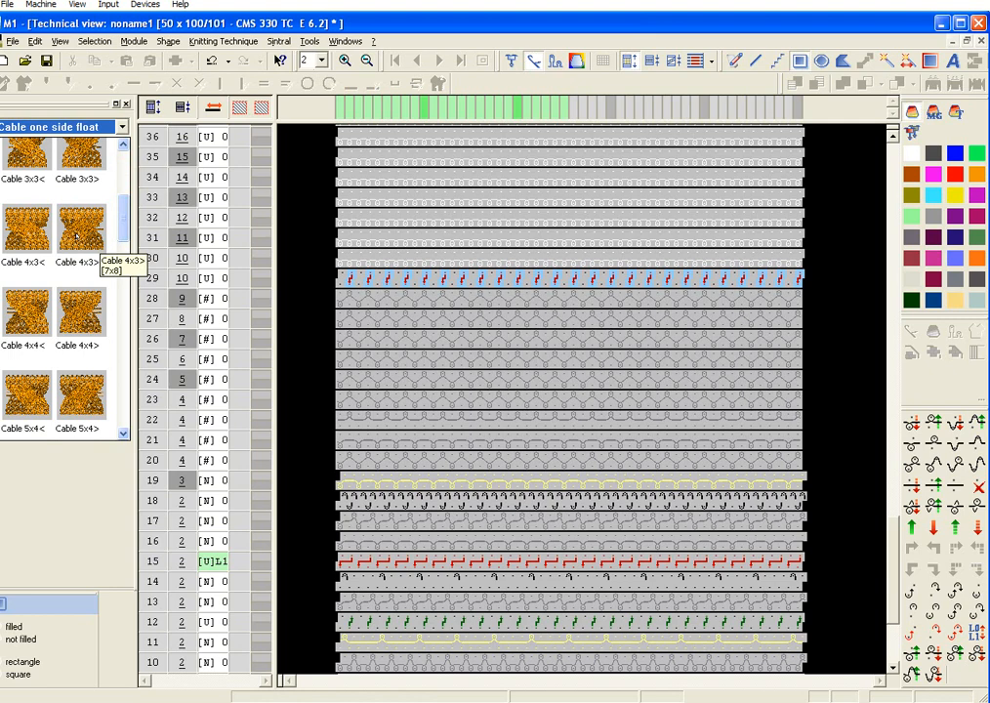
Step: Place one Cable 4x3> module with its lower left corner at column 22, technical row 32, and deselect it
left_click(78, 232)
scroll(569, 368, "up", 3)
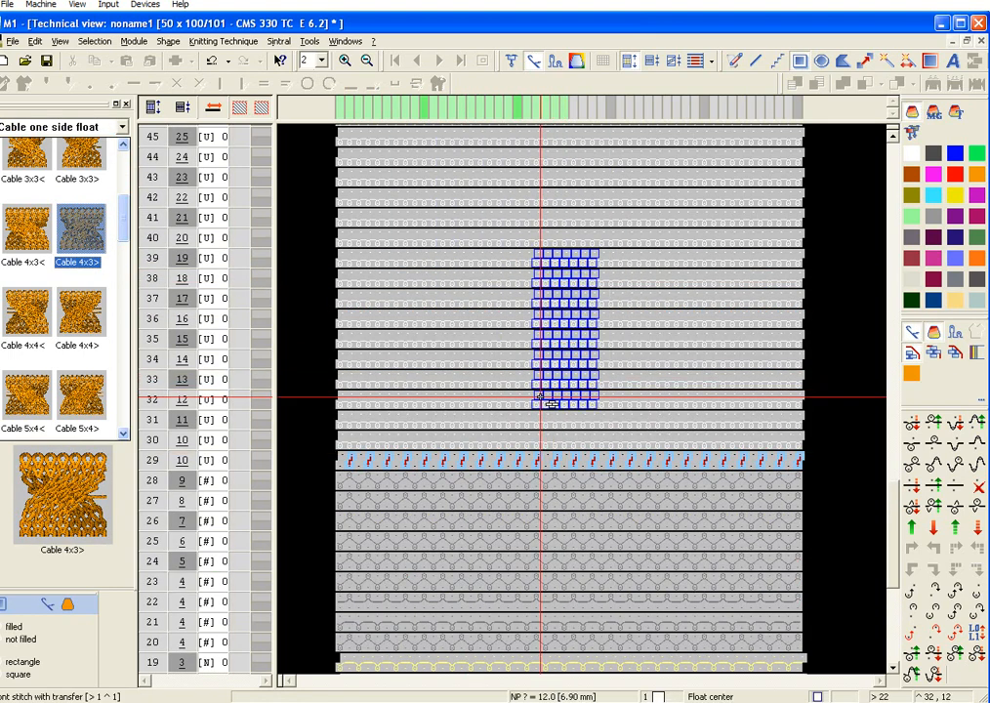
left_click(540, 395)
scroll(703, 337, "up", 4)
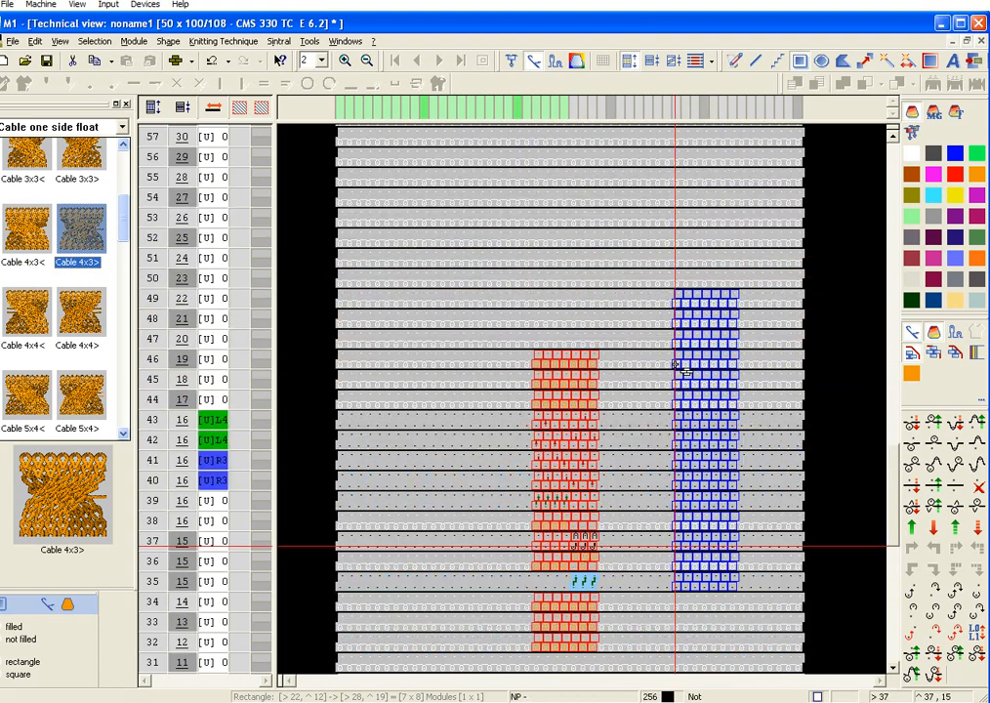
key("Escape")
scroll(641, 351, "down", 1)
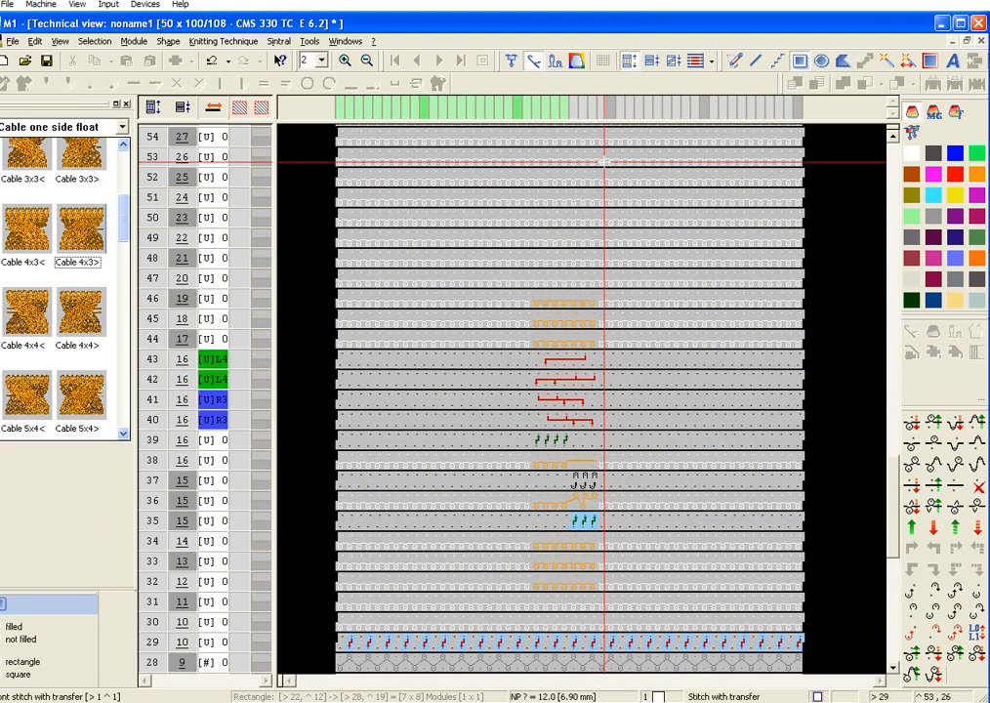
Step: Delete column 28, the last column of the placed 4x3 cable, from the pattern
left_click(603, 105)
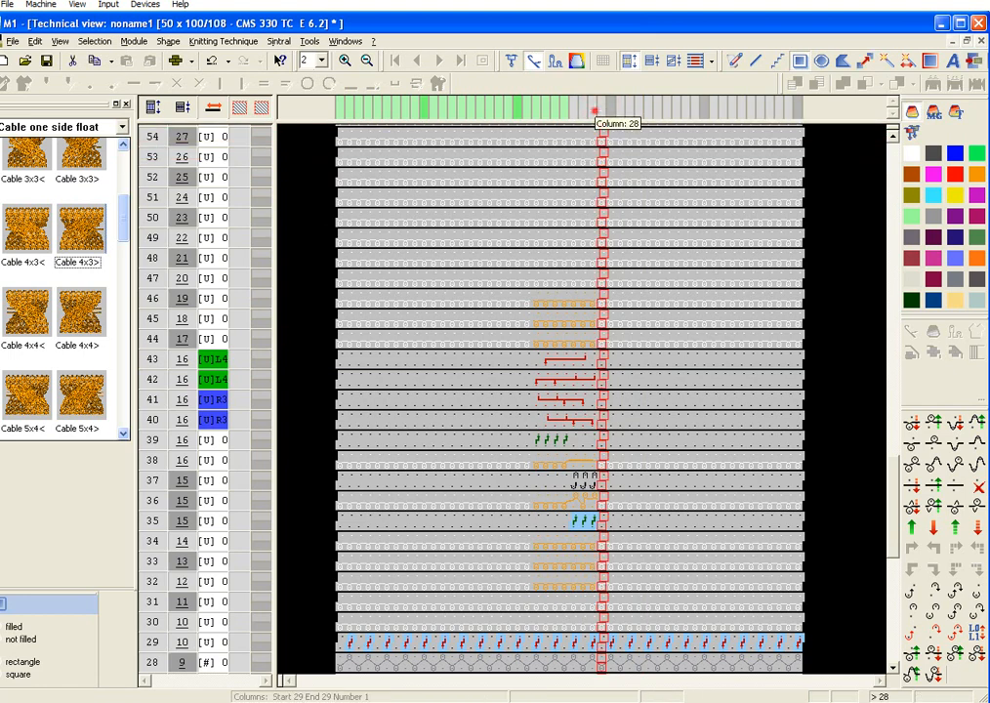
left_click(595, 107)
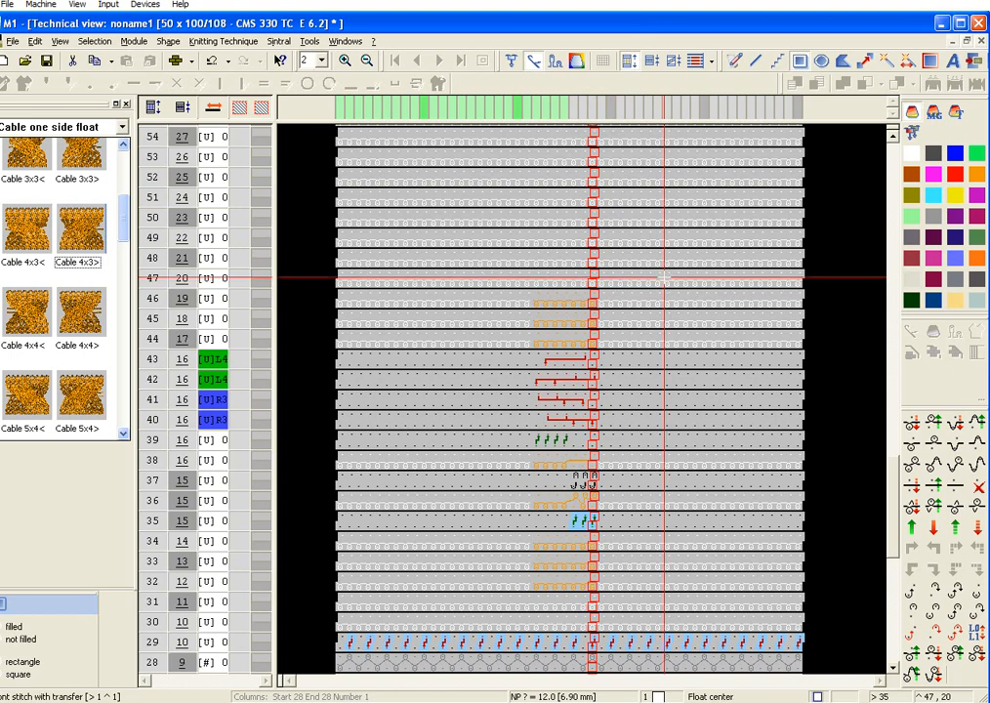
left_click(35, 41)
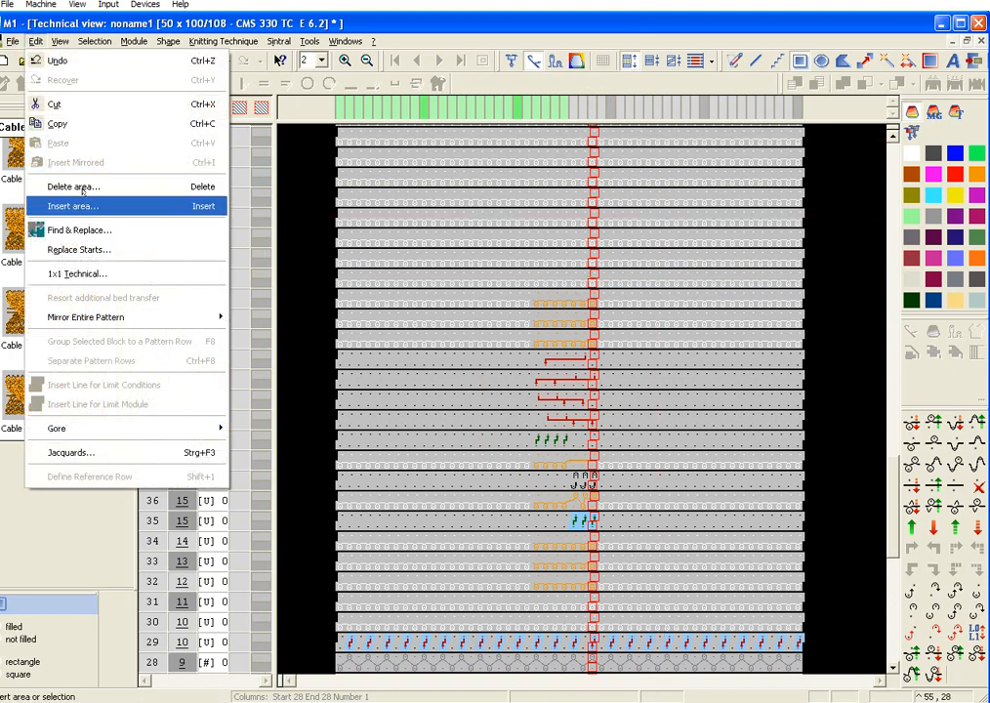
left_click(73, 186)
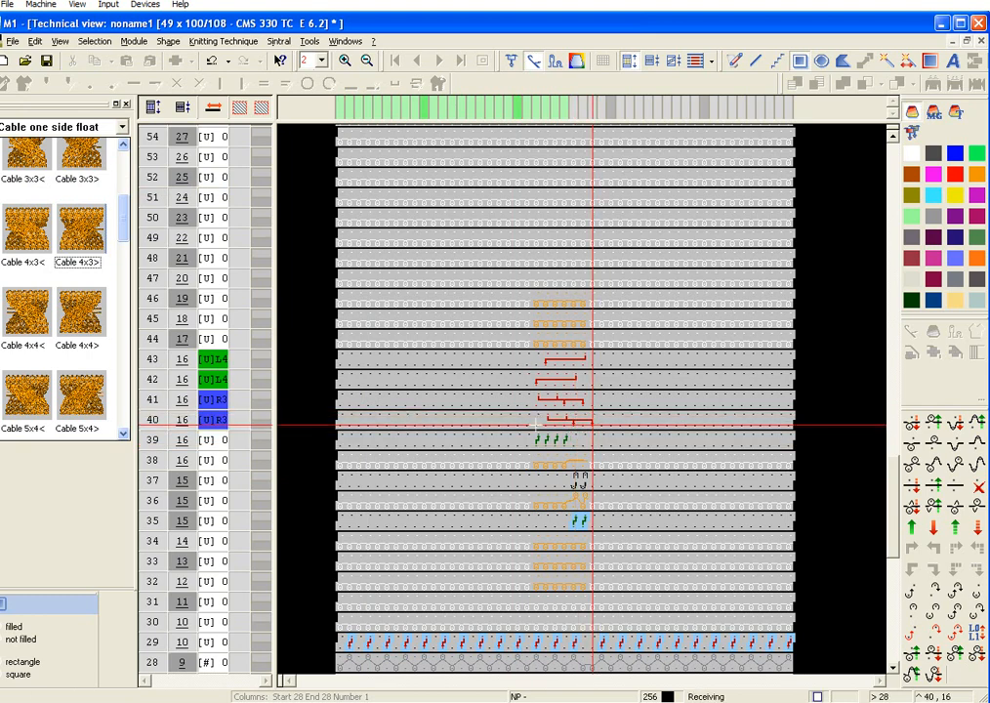
Step: Set the rear racking of technical rows 40 and 41 to R2 for the narrowed cable
left_click(215, 421)
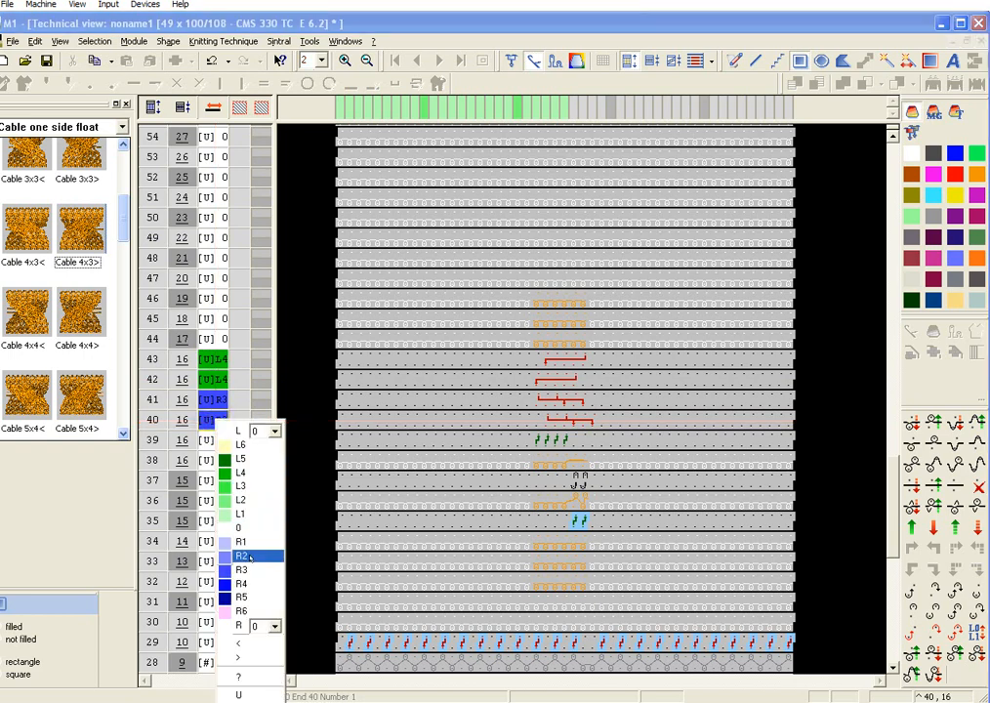
left_click(244, 556)
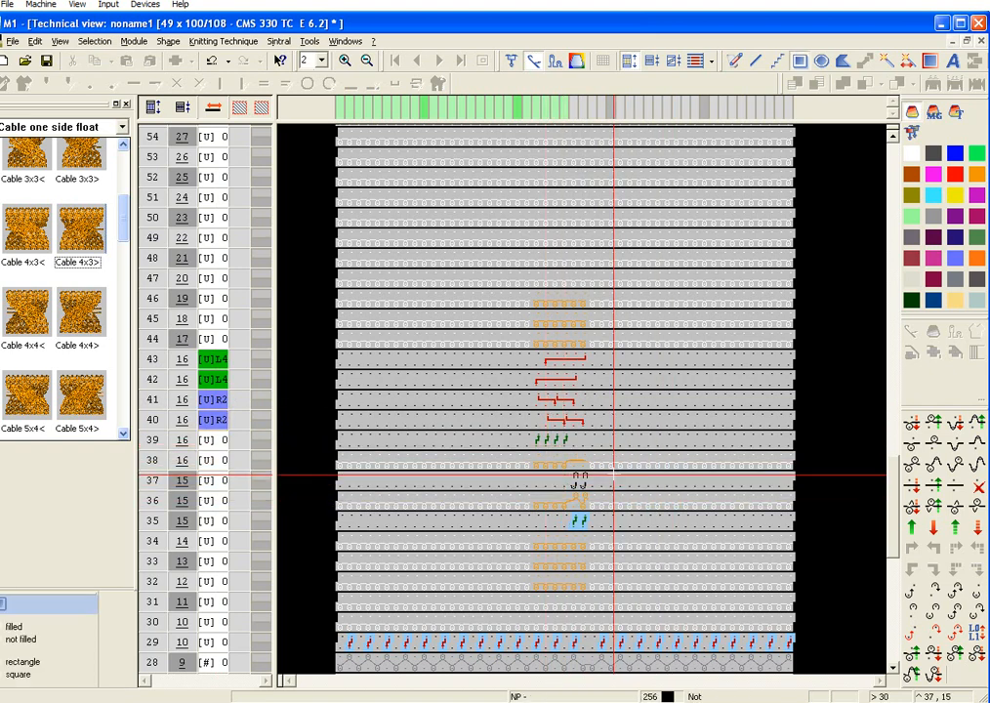
scroll(617, 488, "up", 1)
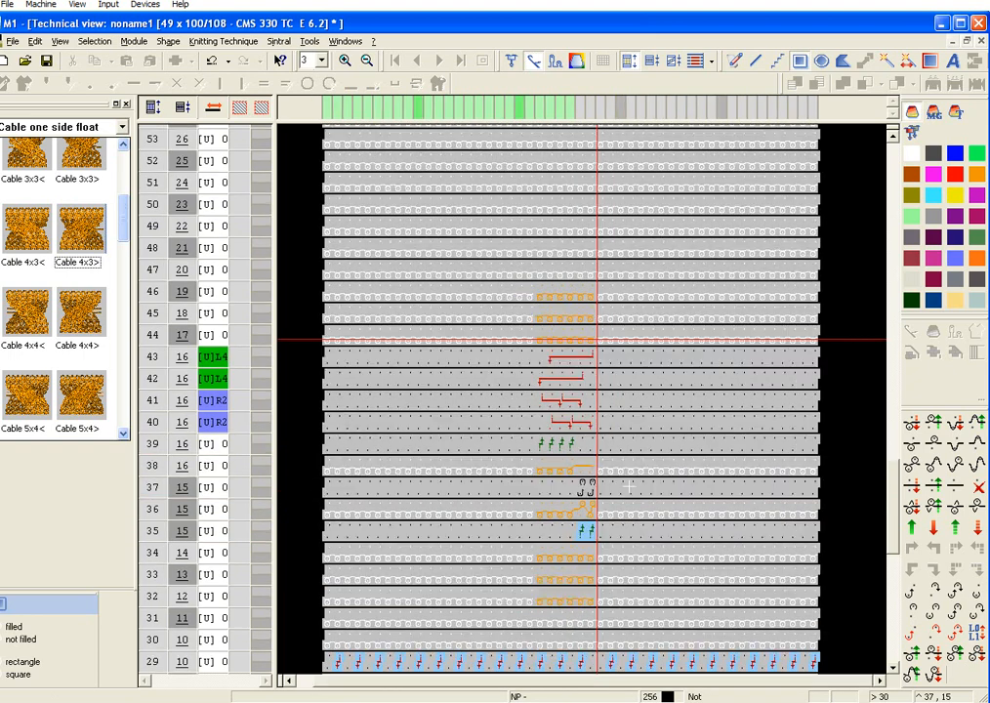
scroll(647, 470, "down", 2)
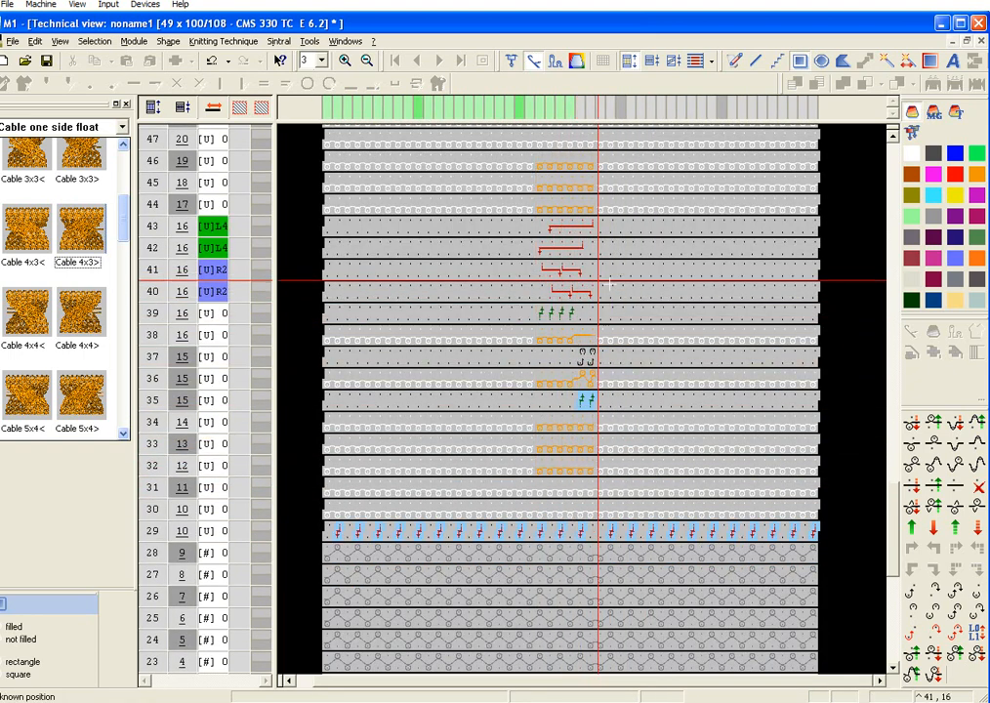
Step: Place one Cable 4x3< module with its lower left corner at column 34, technical row 47, and deselect it
scroll(460, 260, "up", 3)
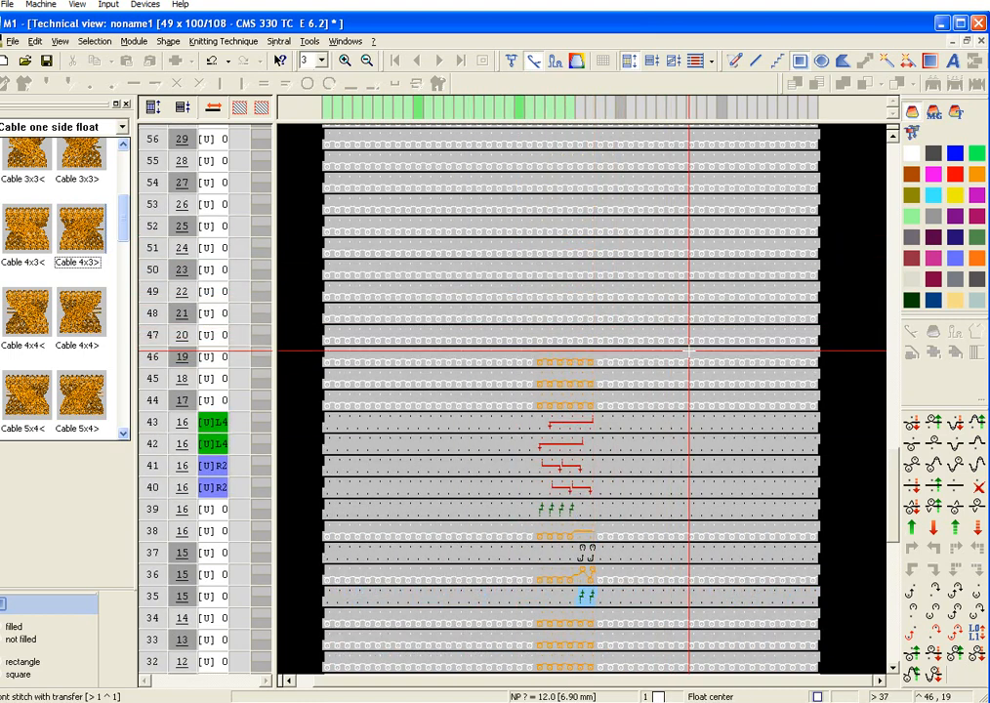
scroll(708, 371, "up", 1)
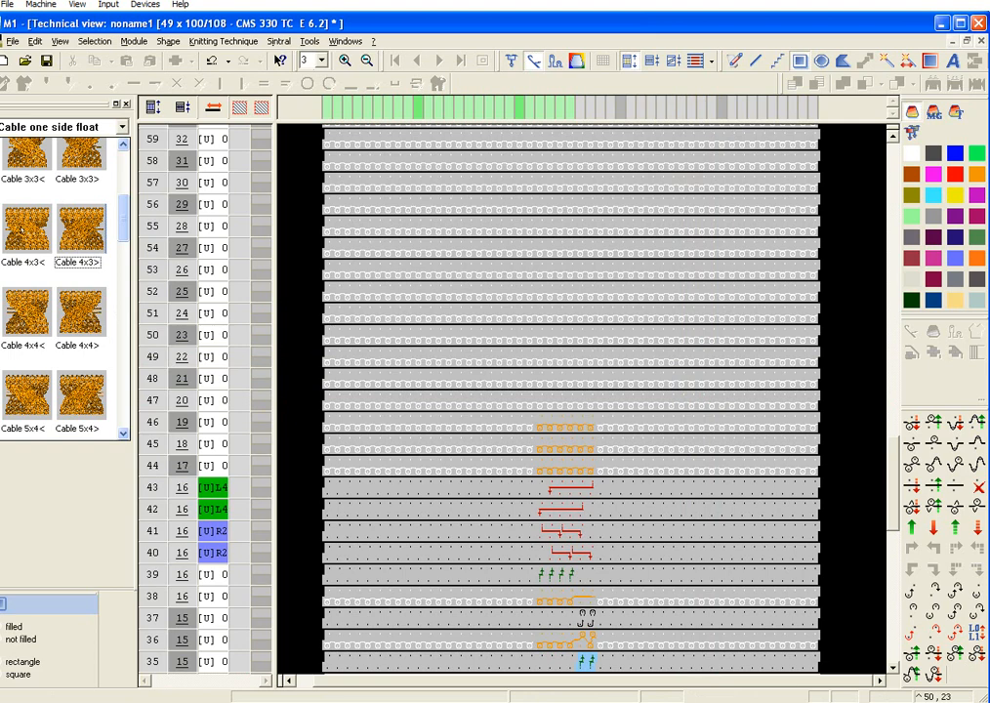
left_click(22, 229)
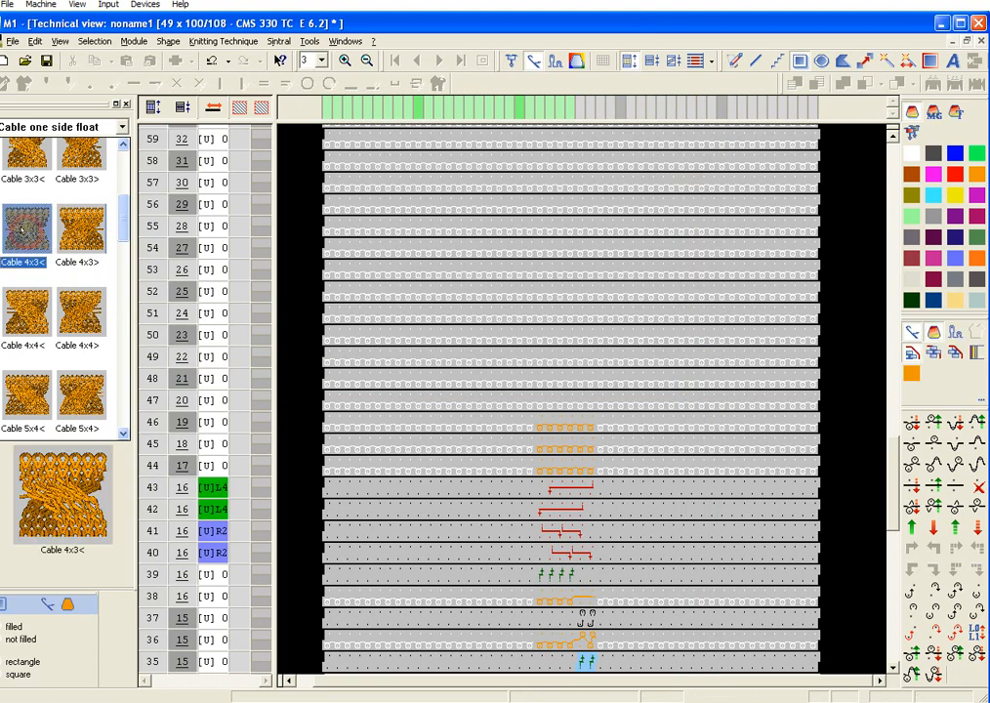
left_click(656, 404)
right_click(758, 347)
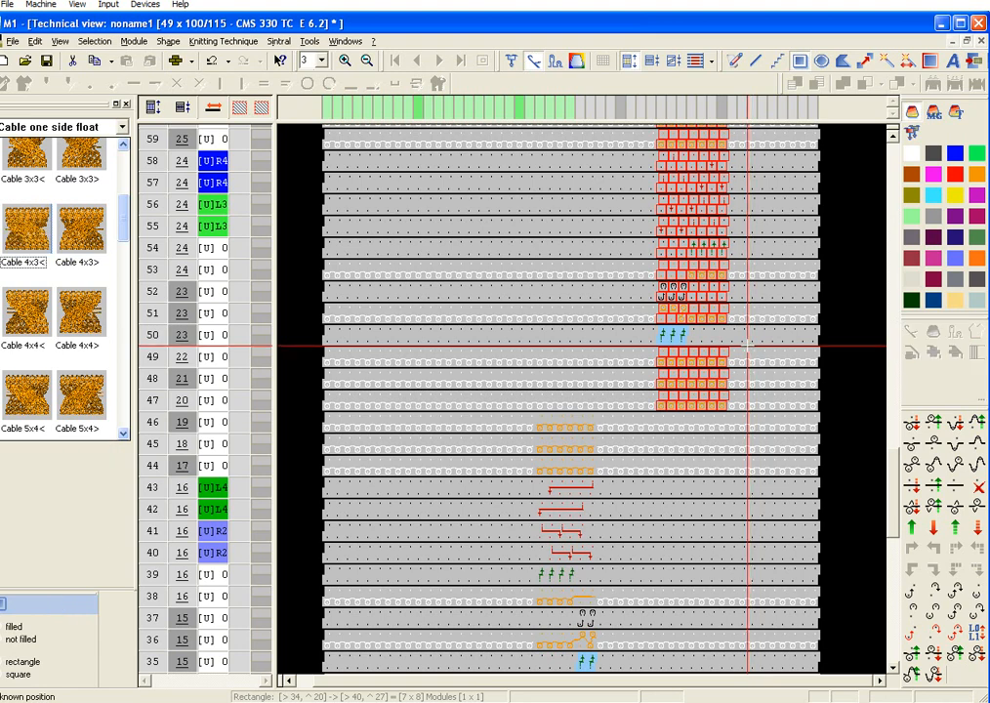
Step: Delete column 34, the first column of the placed Cable 4x3< module, from the pattern
scroll(714, 377, "up", 2)
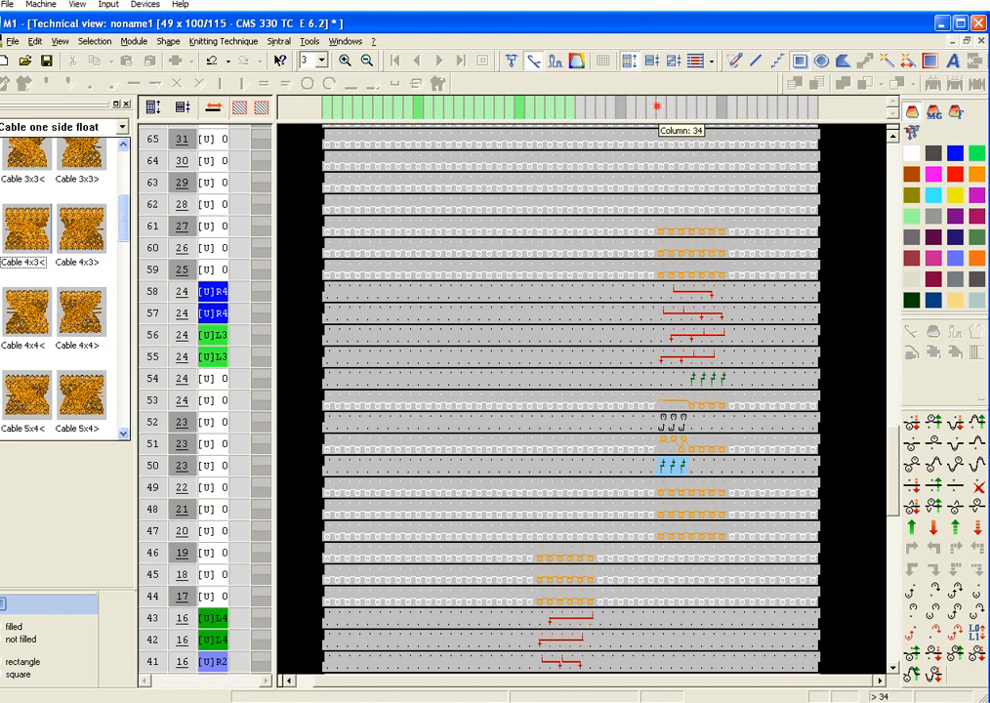
left_click(657, 107)
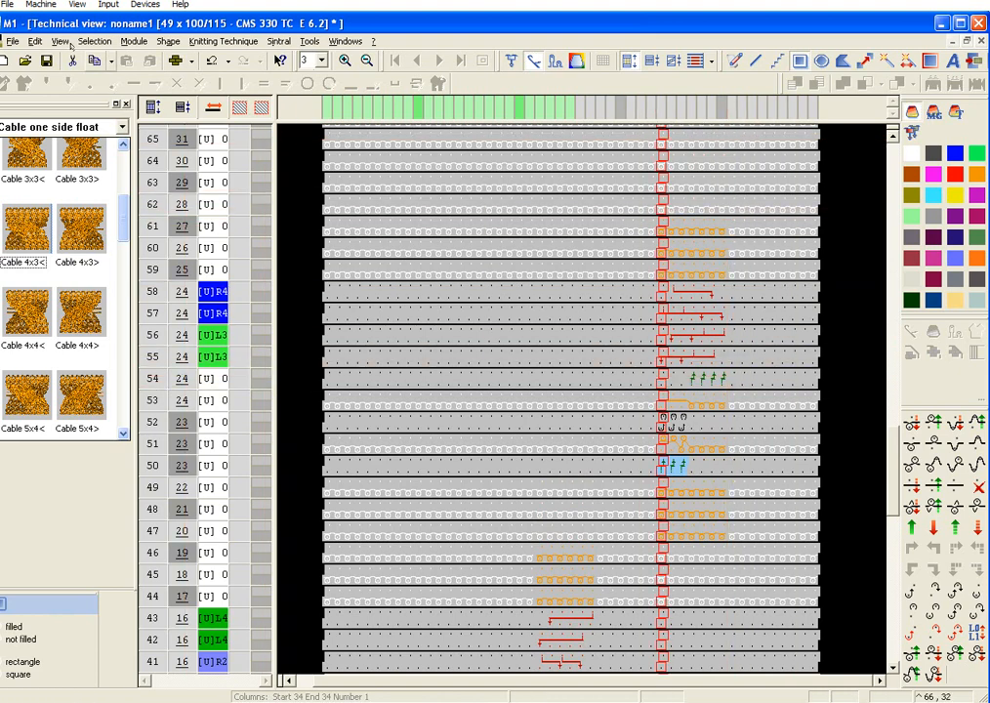
left_click(36, 41)
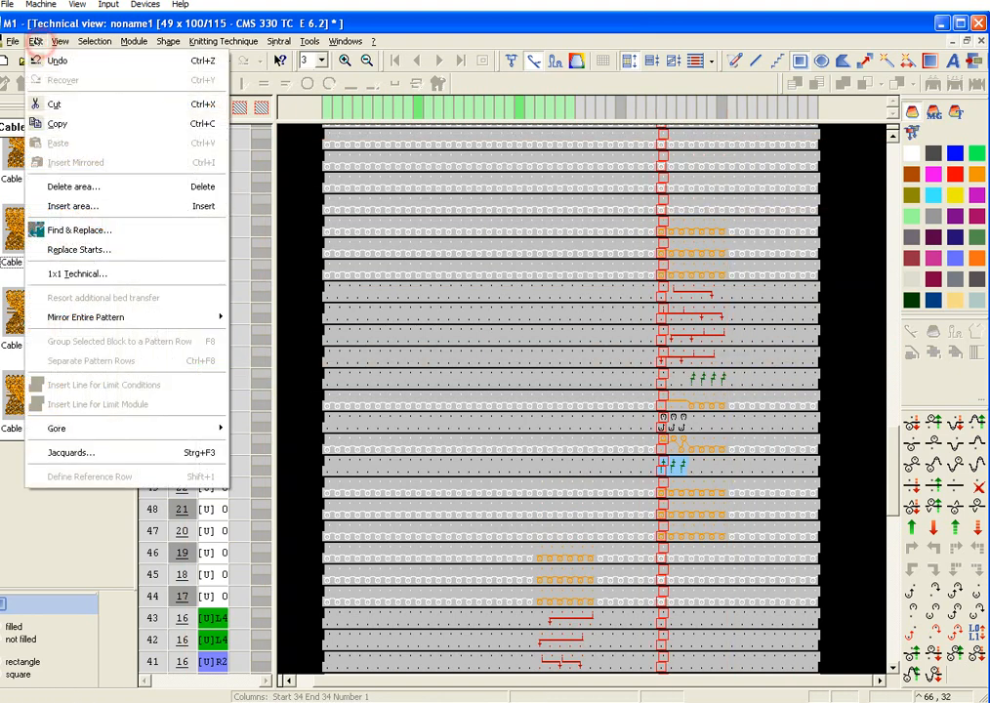
left_click(94, 186)
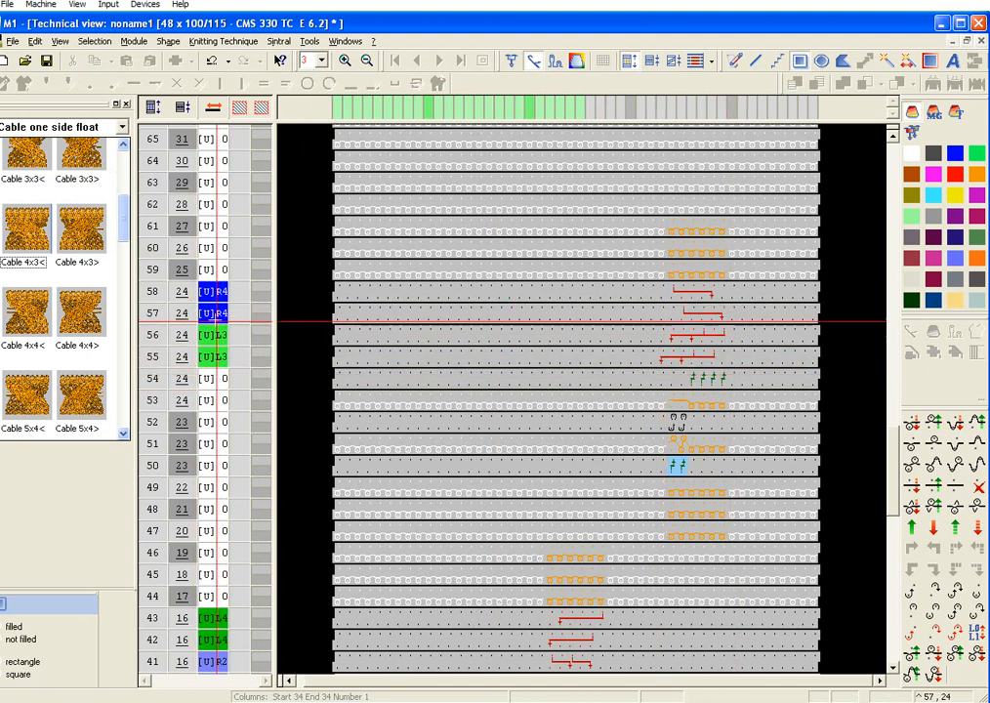
Step: Set the rear racking of technical rows 55 and 56 to L2 for the second narrowed cable
left_click(210, 356)
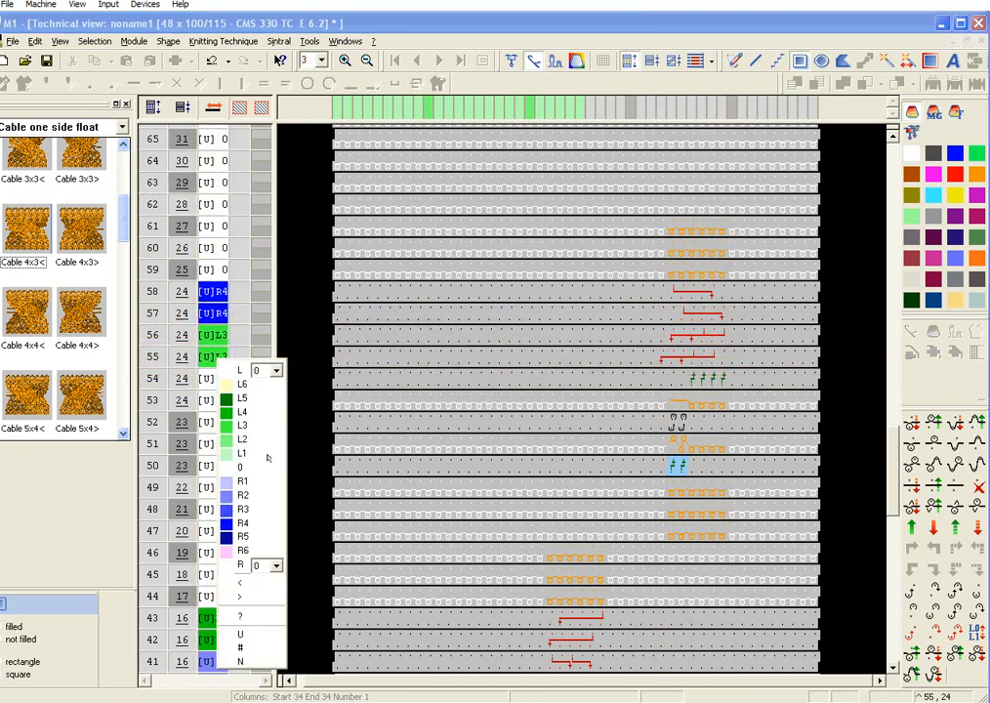
left_click(259, 439)
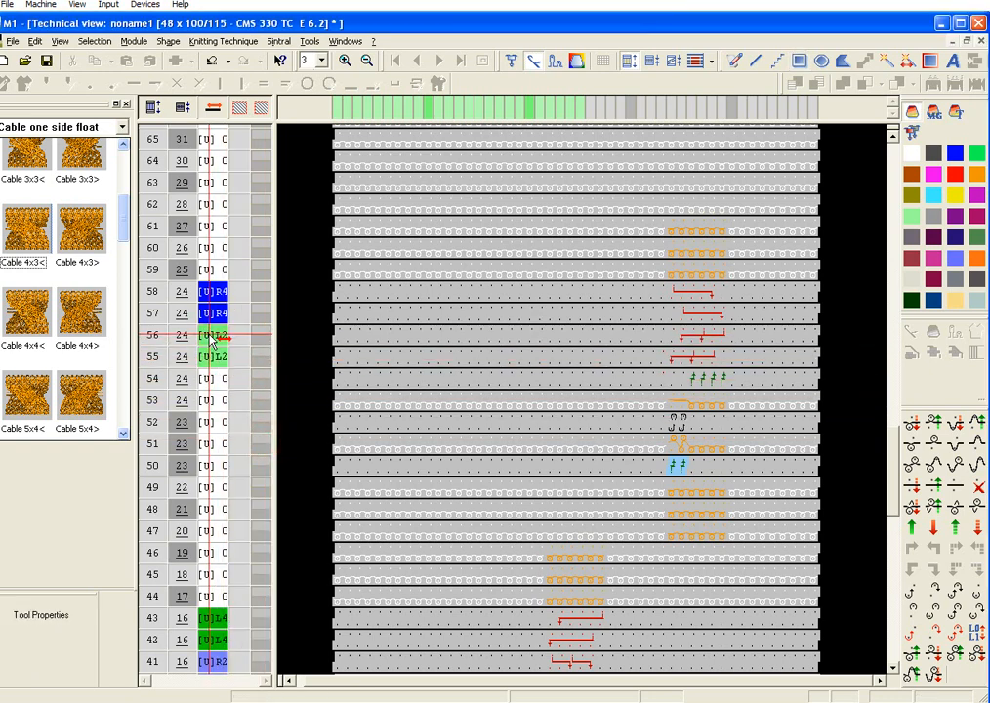
left_click(209, 336)
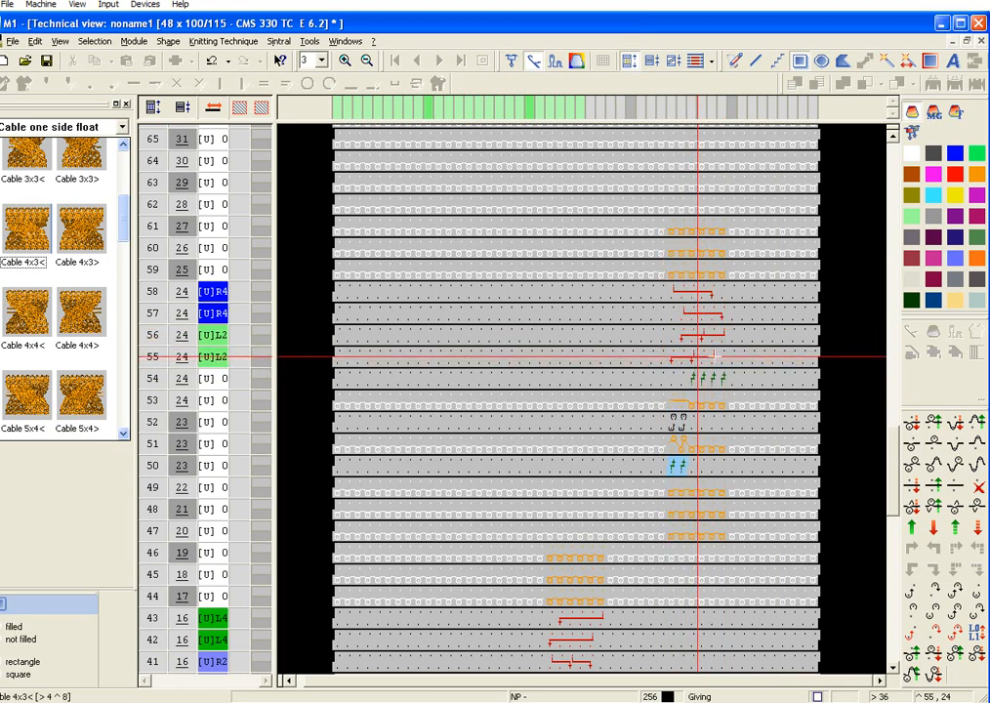
Step: Cut the second cable from columns 34–39, technical rows 47–61, paste it at column 22, row 47 above the first cable, and deselect it
scroll(742, 330, "down", 4)
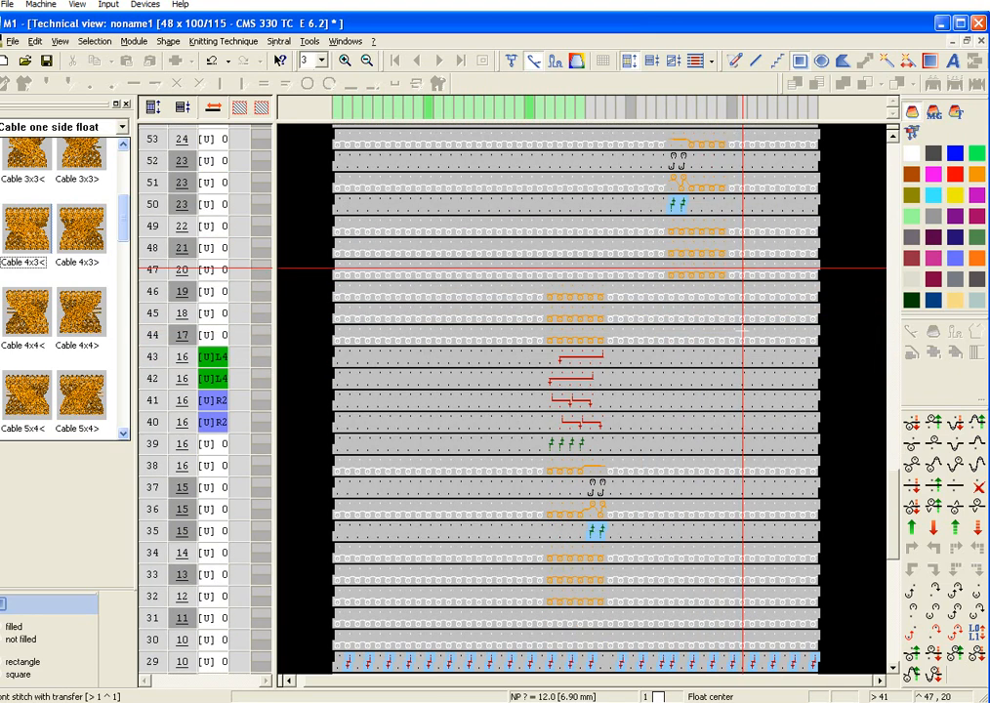
scroll(740, 332, "up", 5)
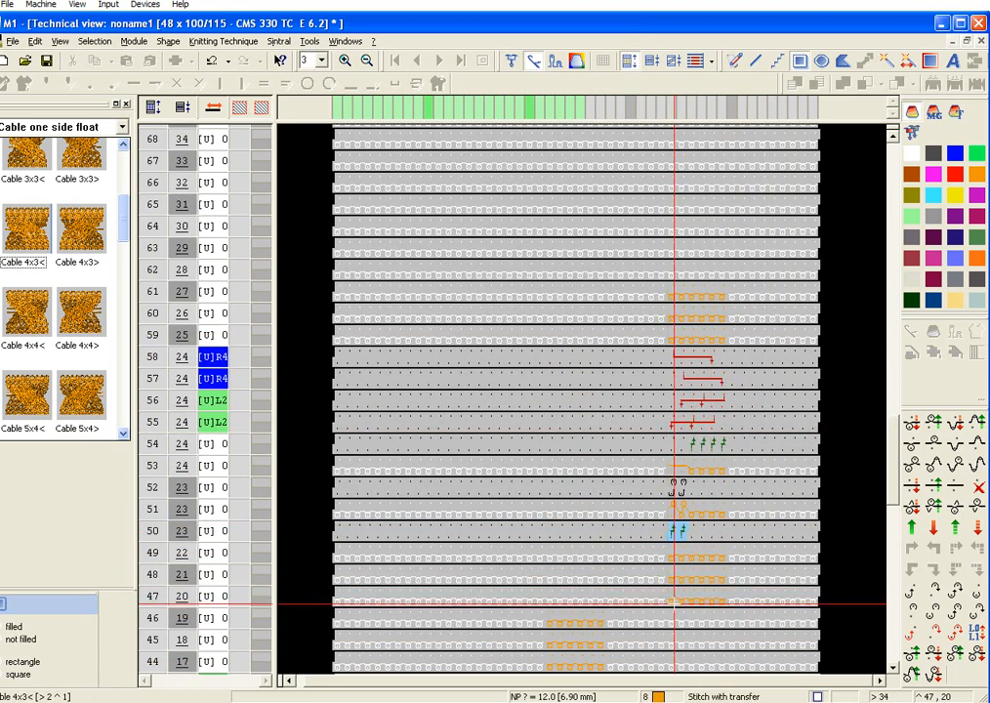
left_click_drag(672, 601, 723, 293)
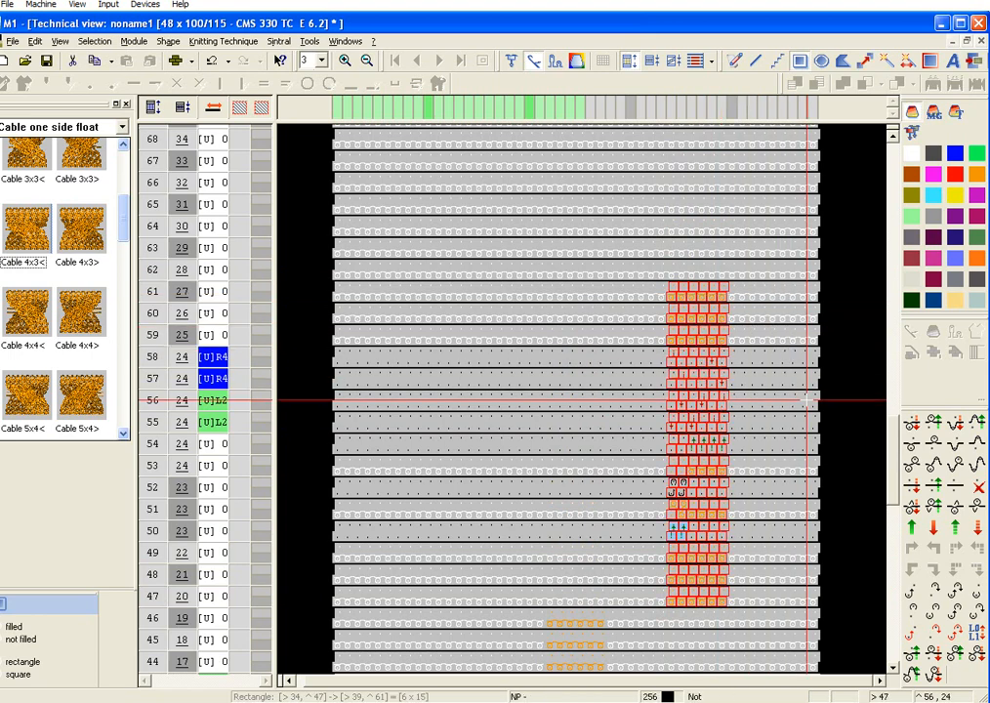
scroll(807, 400, "down", 2)
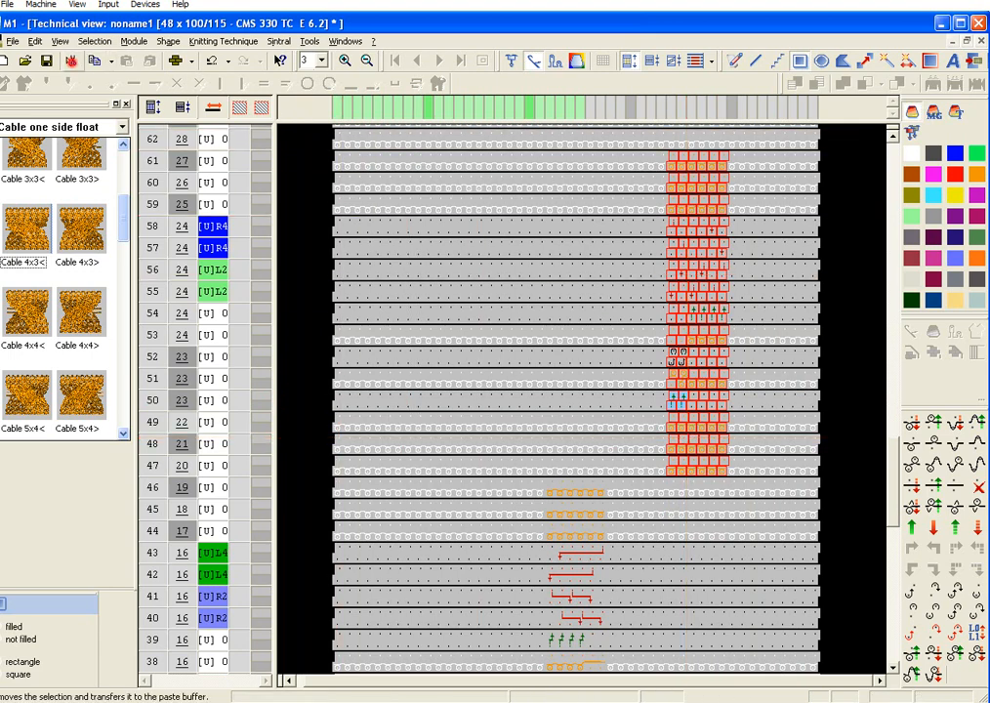
left_click(72, 61)
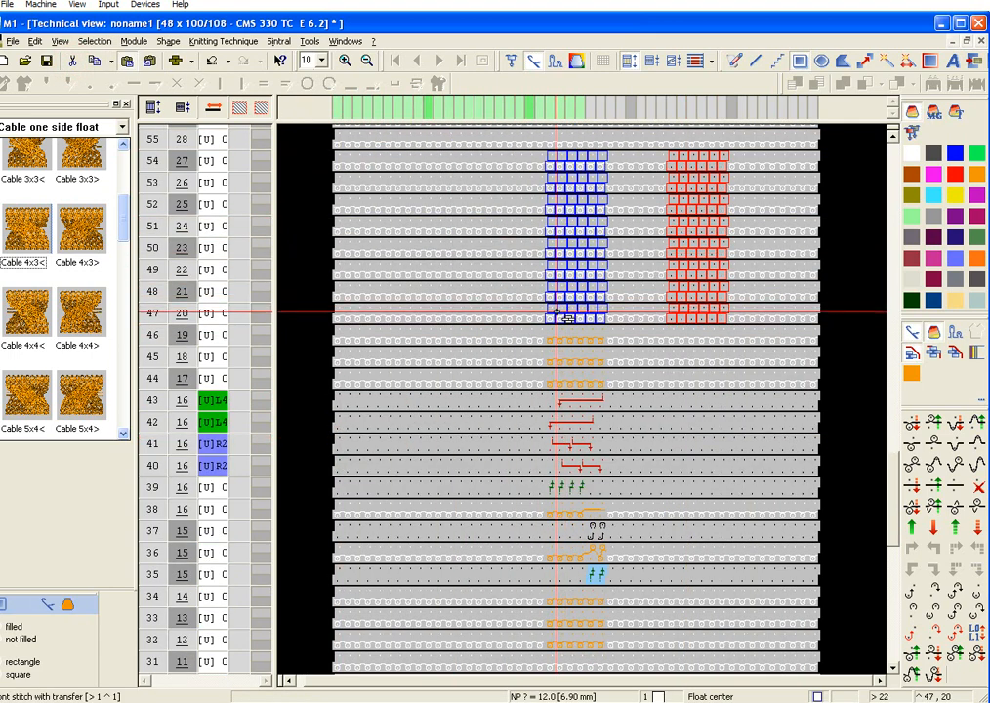
left_click(556, 313)
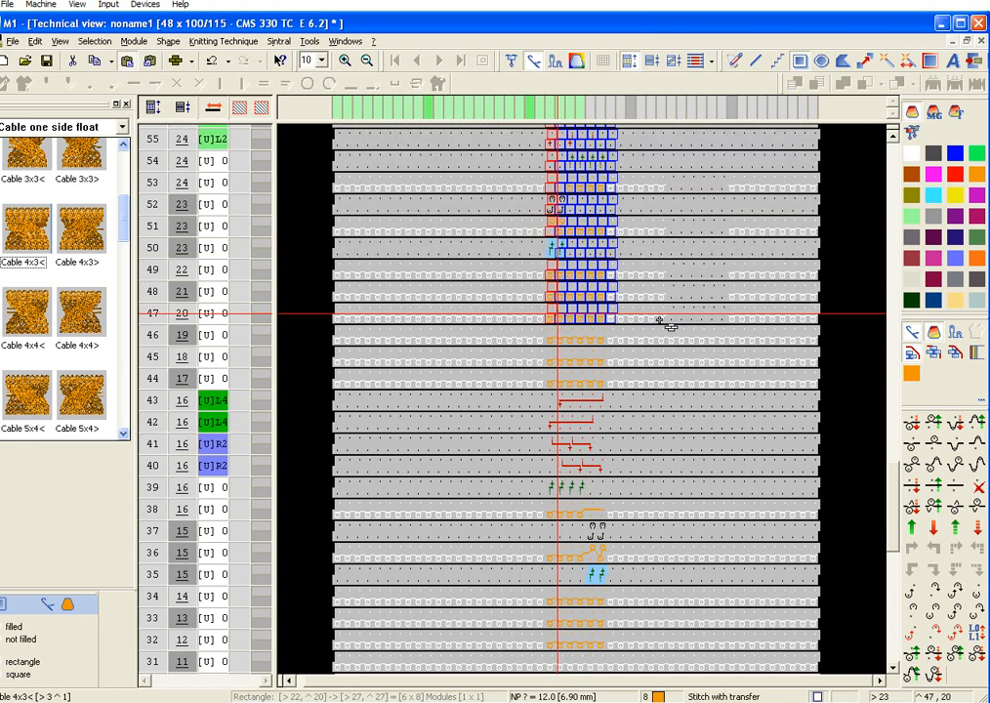
scroll(690, 300, "up", 3)
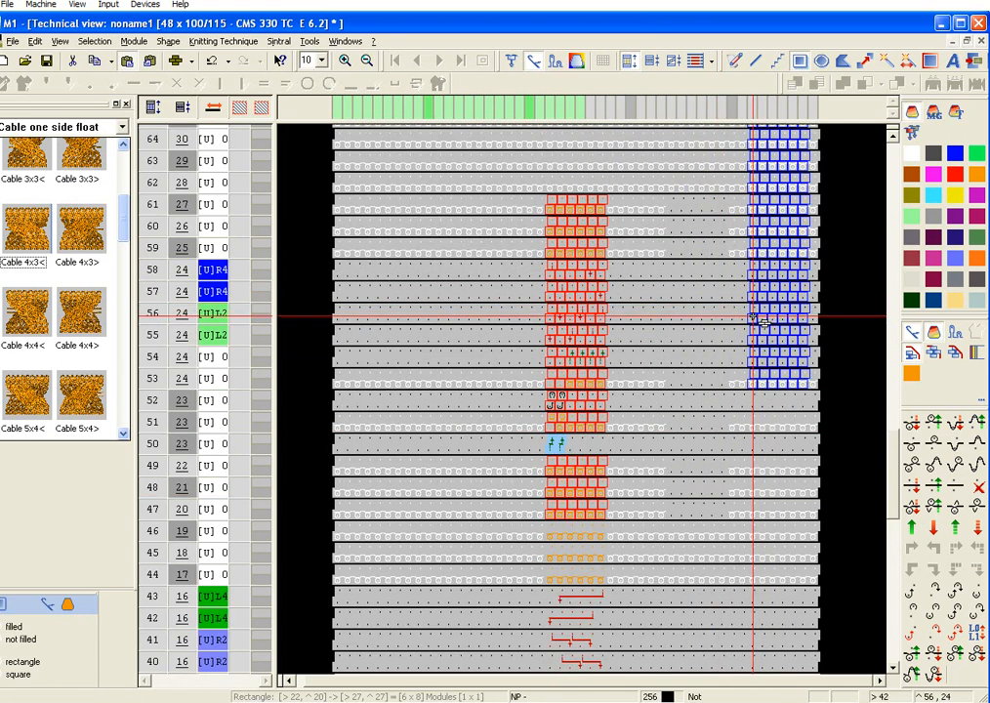
key("Escape")
key("Escape")
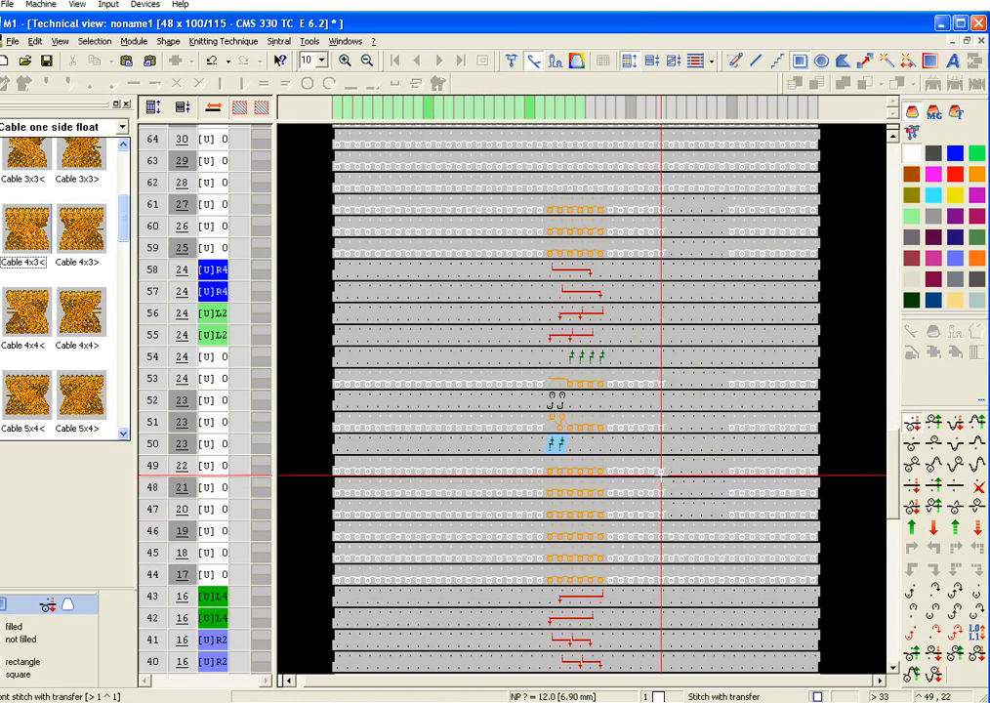
Step: Fill the gap left by the cut cable in technical rows 47–49, 51, 53 and 59–61 with front stitches with transfer
left_click_drag(694, 504, 753, 516)
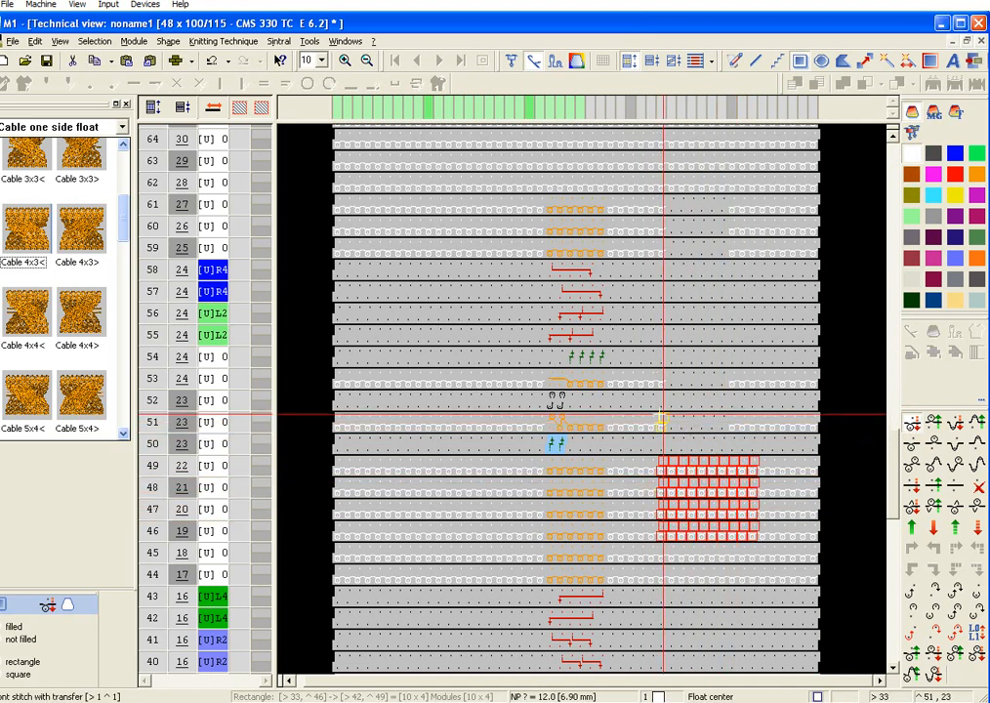
left_click_drag(654, 425, 753, 426)
left_click_drag(643, 384, 742, 380)
left_click_drag(663, 250, 698, 247)
left_click_drag(662, 253, 662, 252)
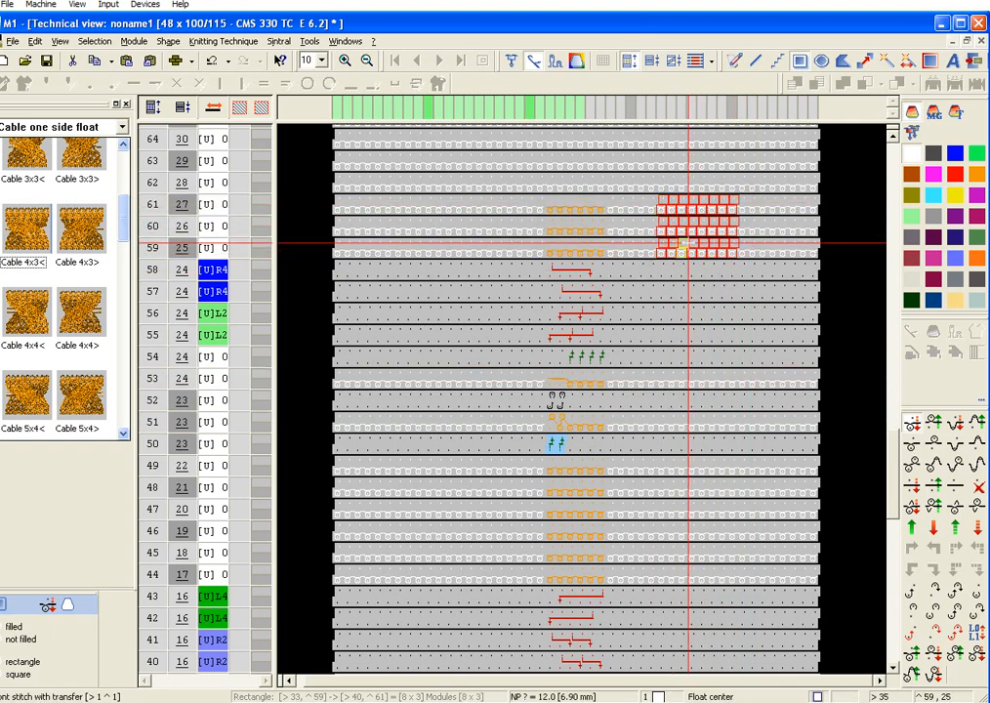
Step: Examine the two stacked 4x2 cables and their racking in the technical view and the fabric view
scroll(630, 415, "down", 8)
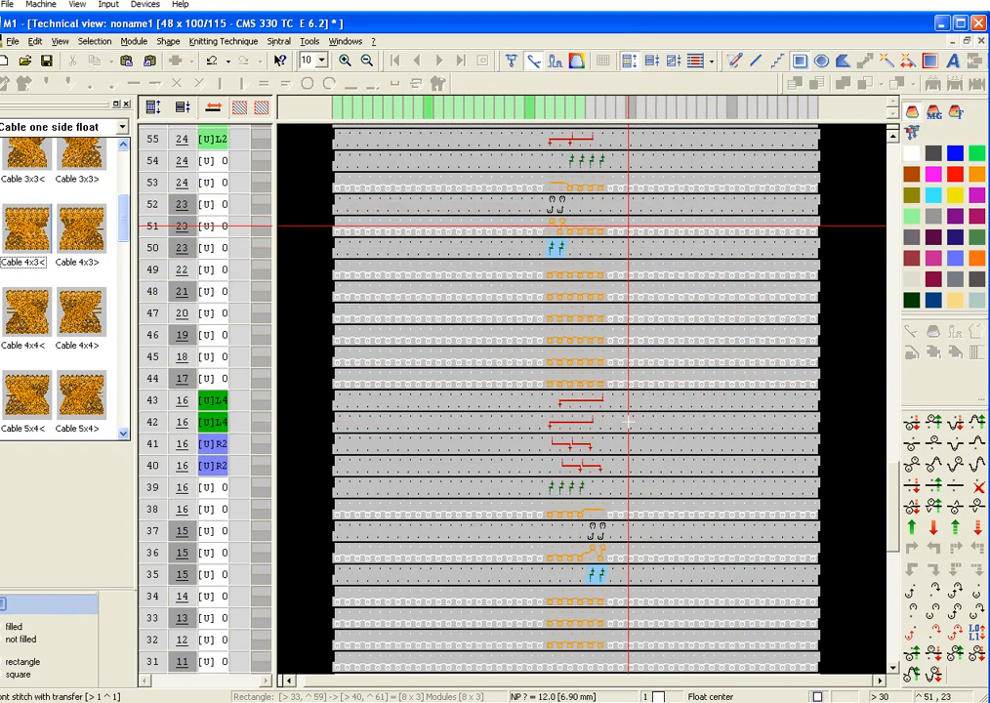
scroll(630, 420, "up", 11)
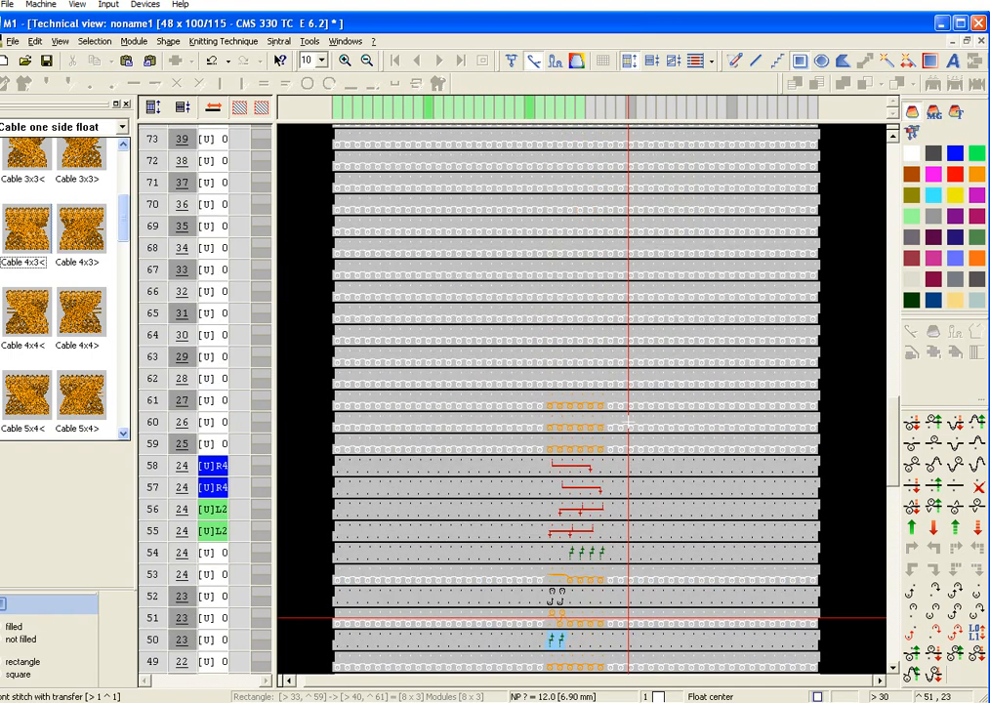
left_click(346, 41)
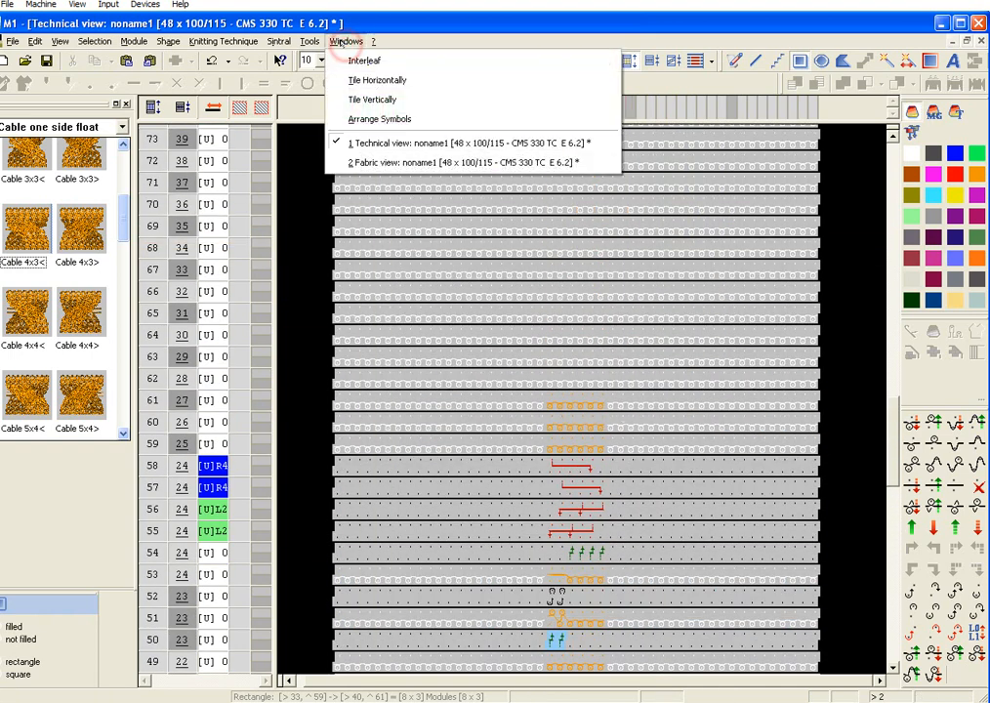
left_click(371, 163)
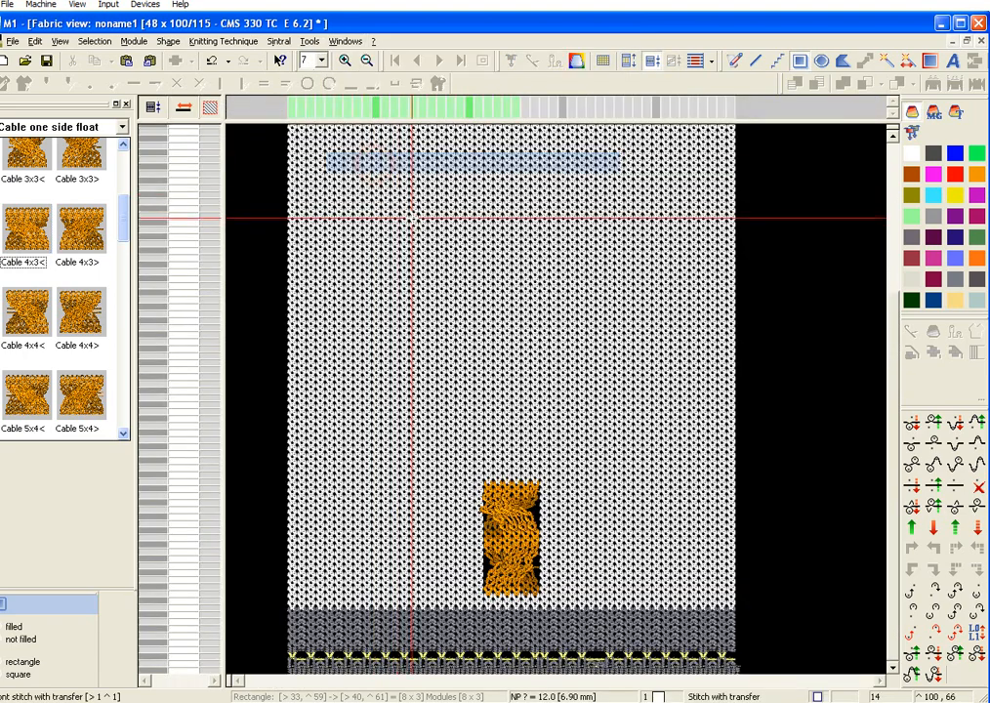
scroll(574, 388, "up", 1)
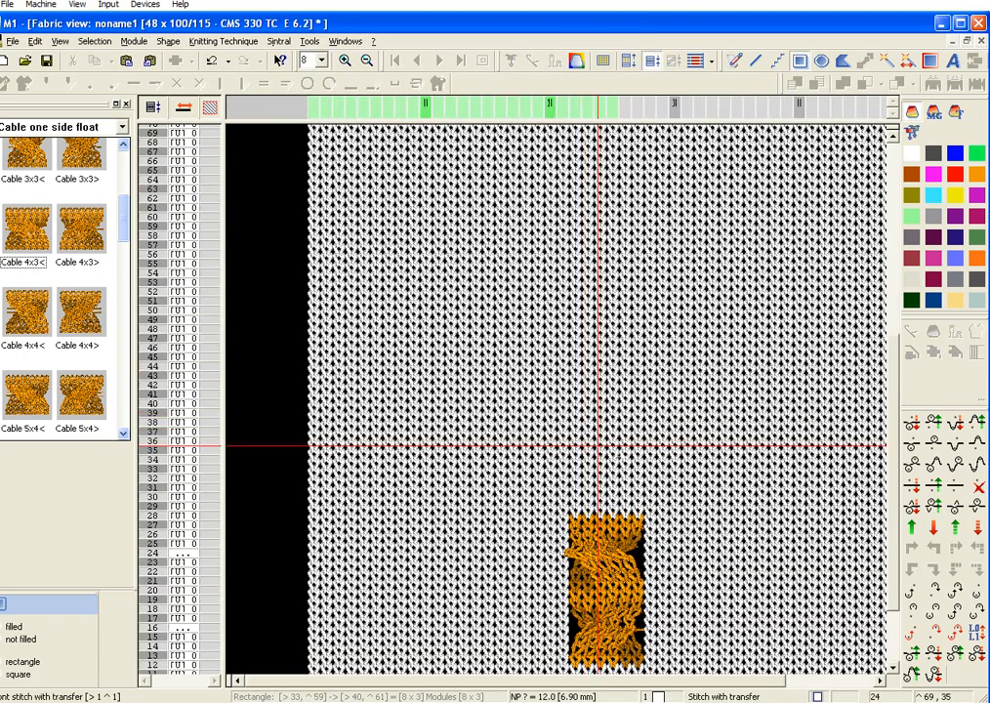
scroll(614, 448, "down", 3)
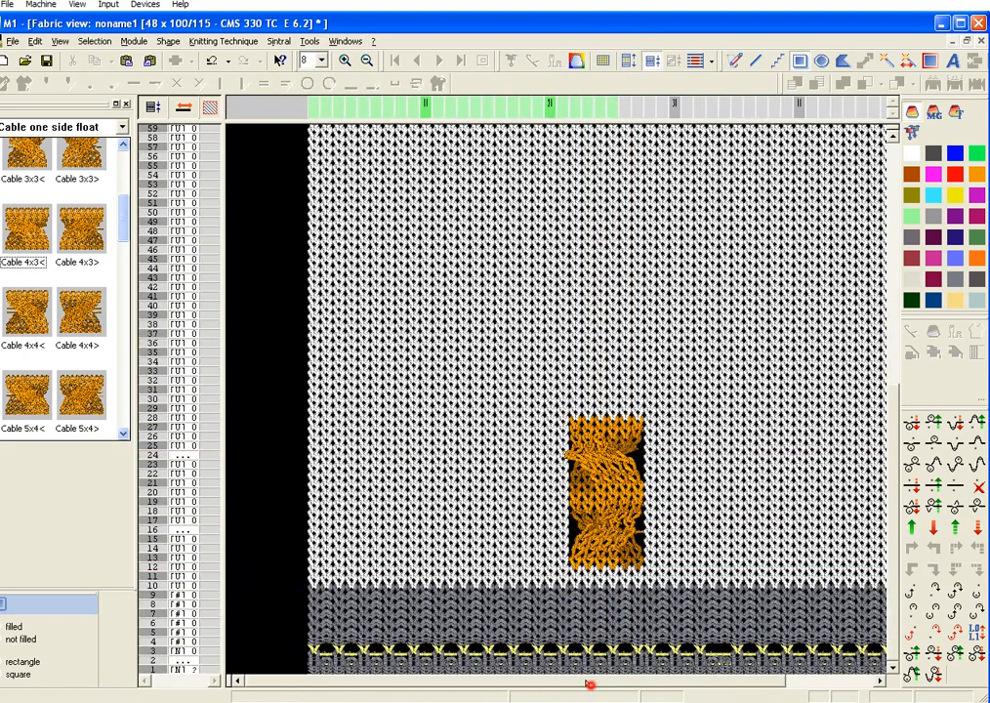
left_click(590, 683)
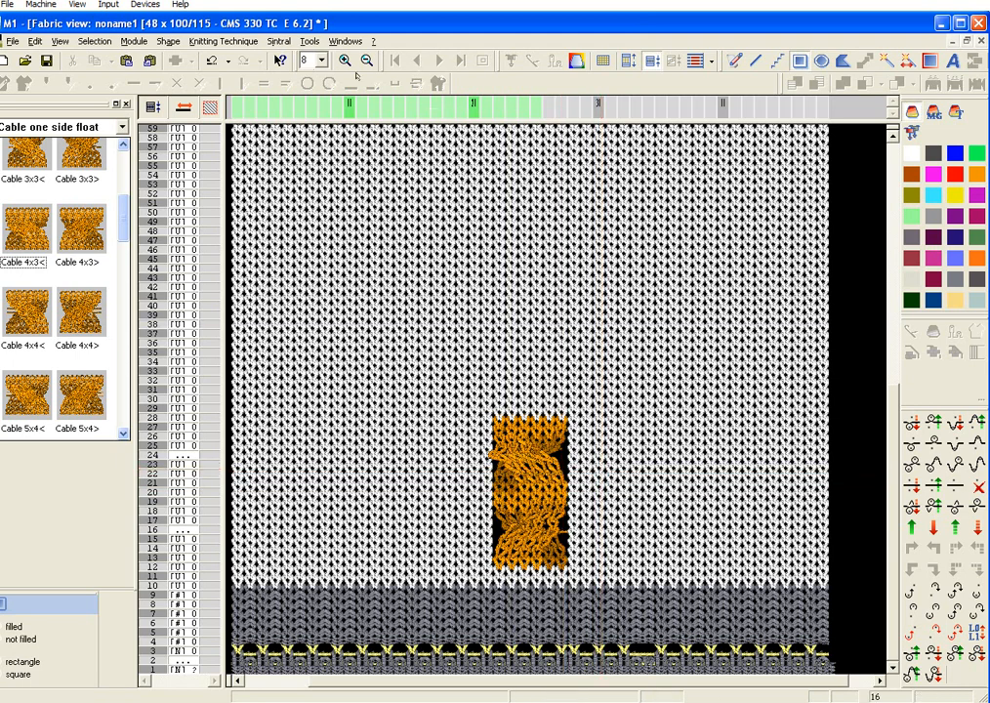
left_click(337, 42)
left_click(381, 142)
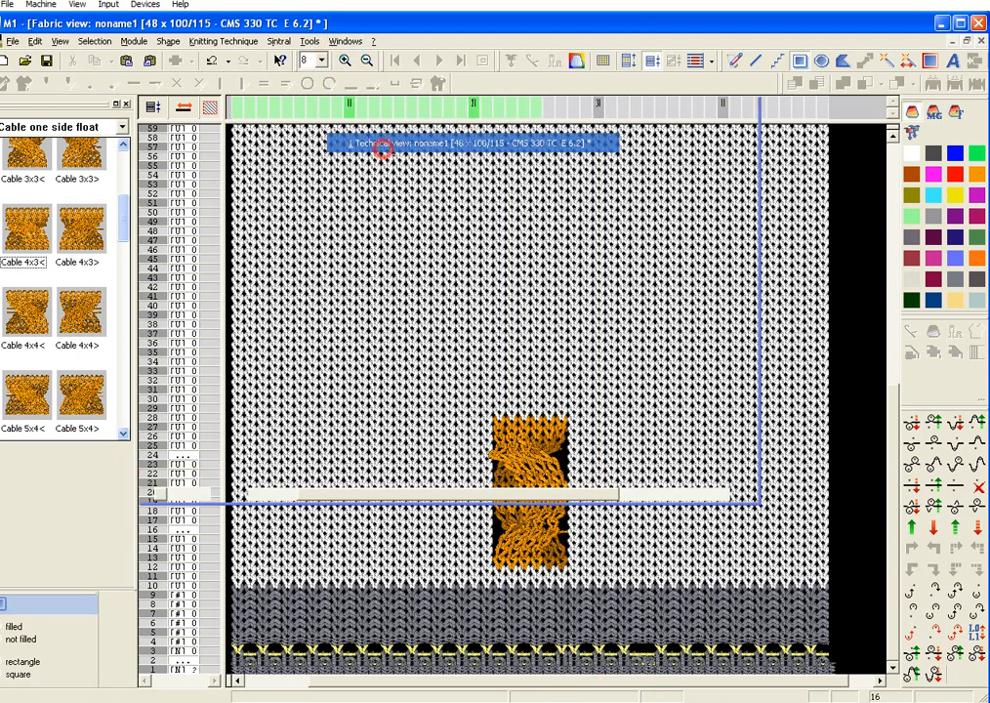
scroll(670, 391, "down", 8)
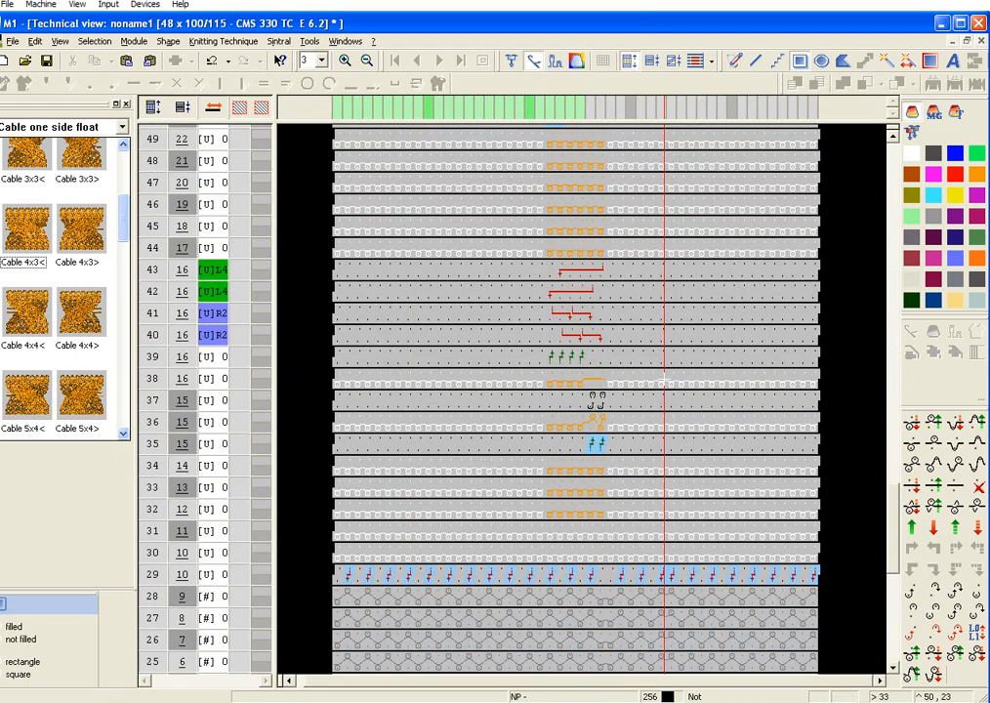
scroll(690, 400, "up", 8)
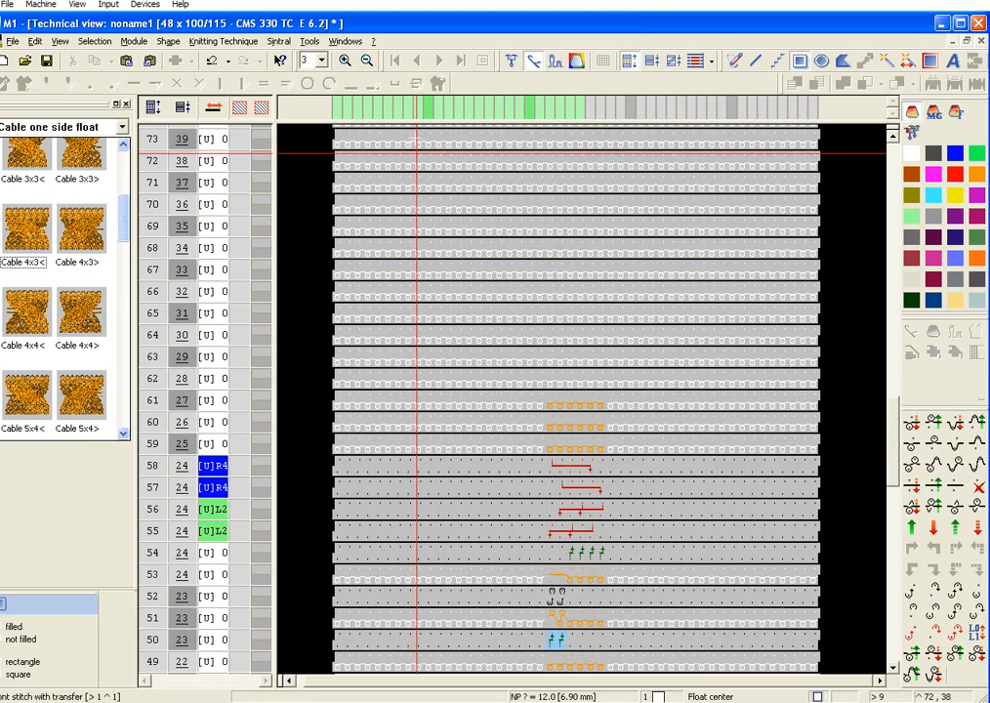
Step: In the fabric view, copy both cables from columns 22–27, rows 12–27, and paste four repeats above them, covering rows 28–91
left_click(342, 41)
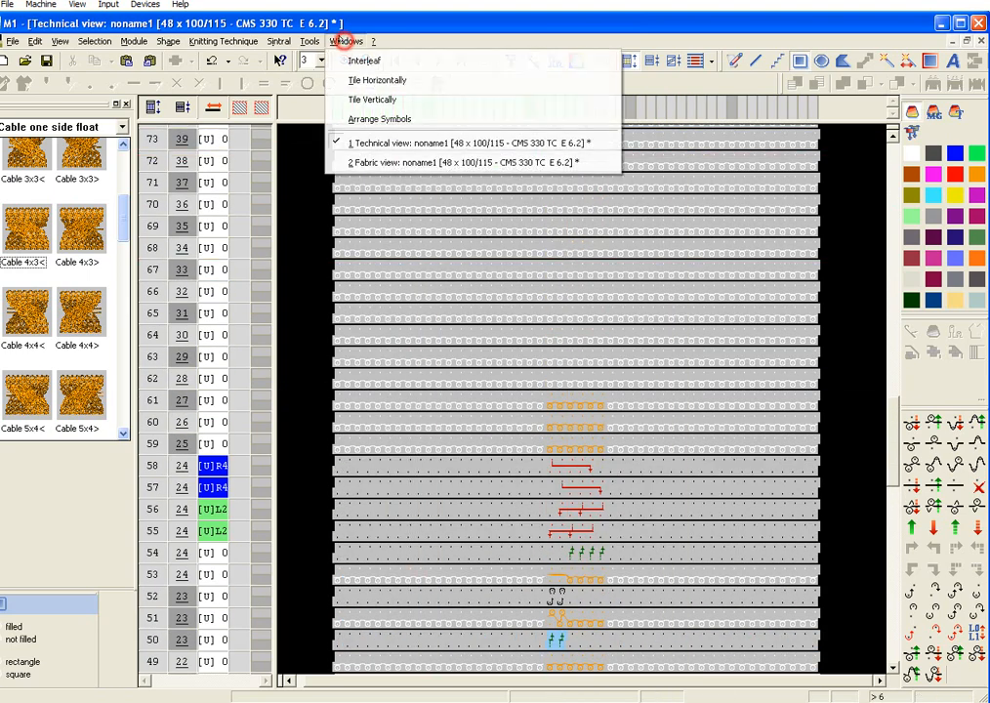
left_click(391, 160)
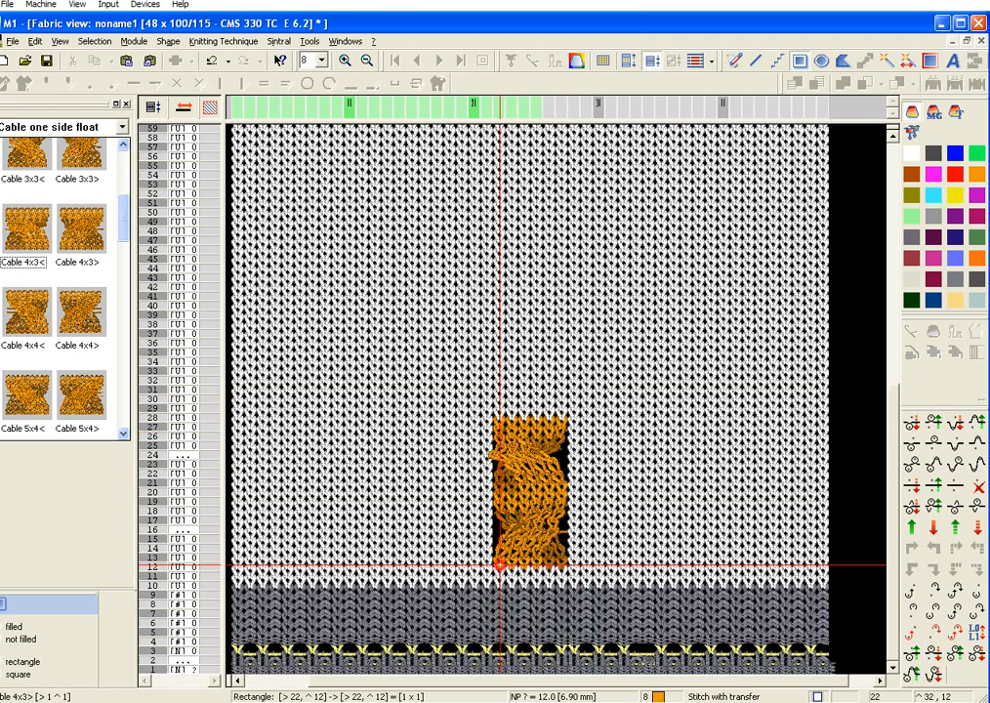
left_click_drag(500, 565, 565, 423)
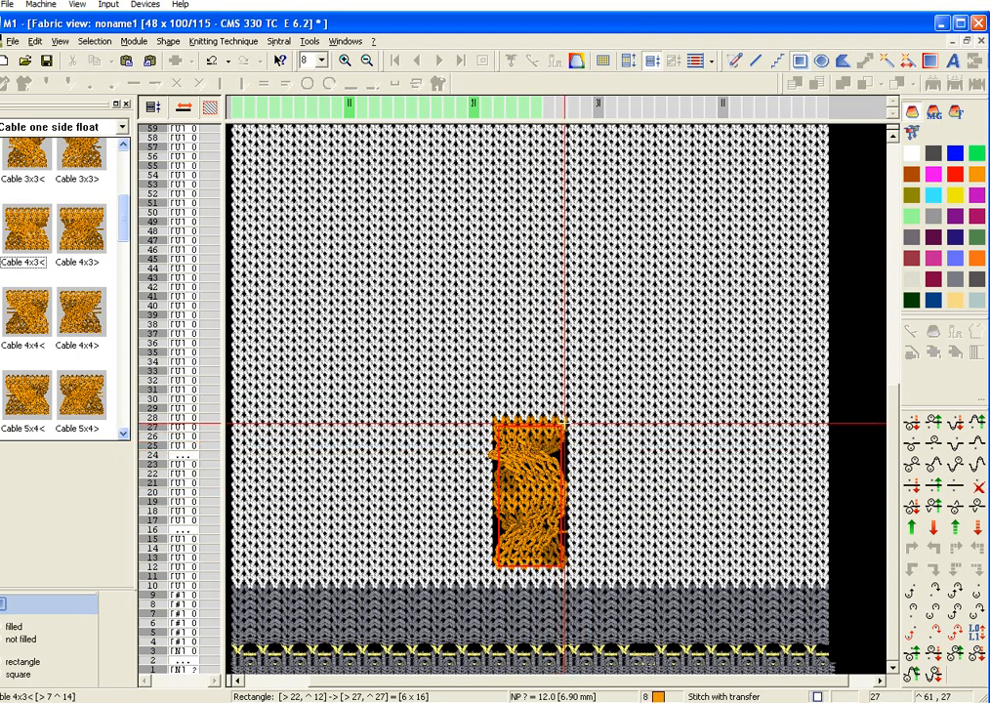
left_click(346, 41)
left_click(391, 143)
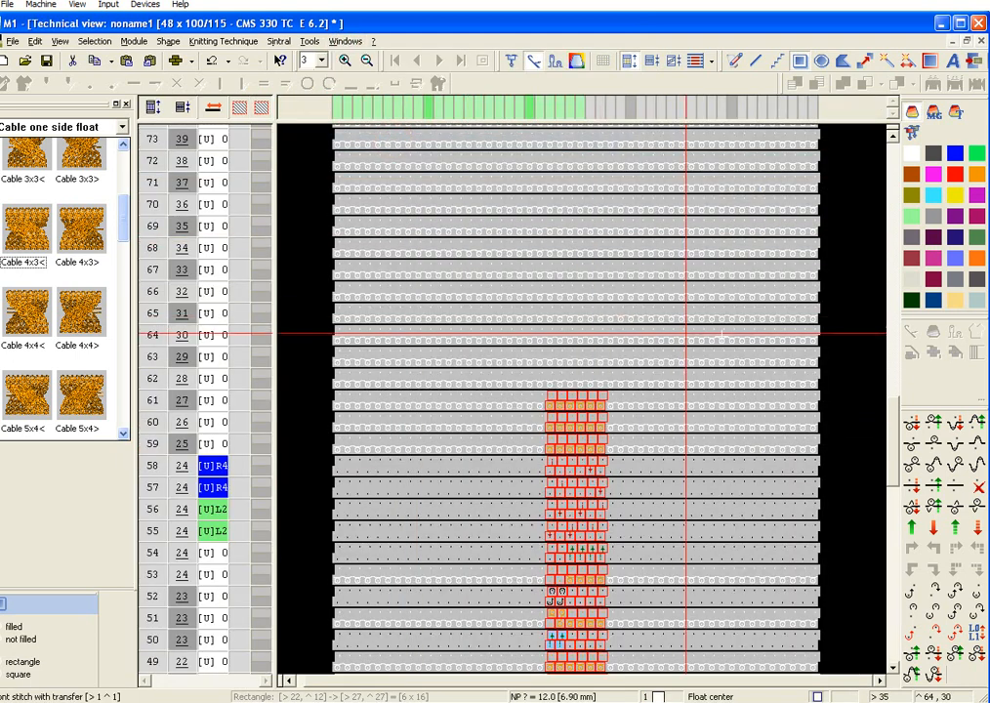
scroll(699, 336, "up", 8)
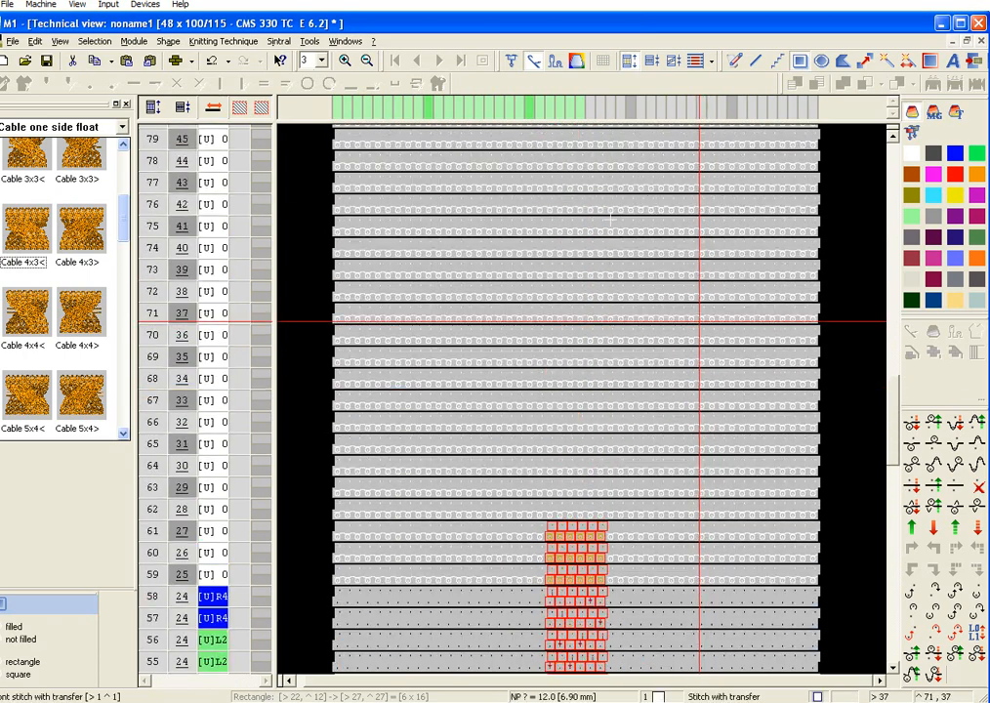
left_click(346, 41)
left_click(408, 158)
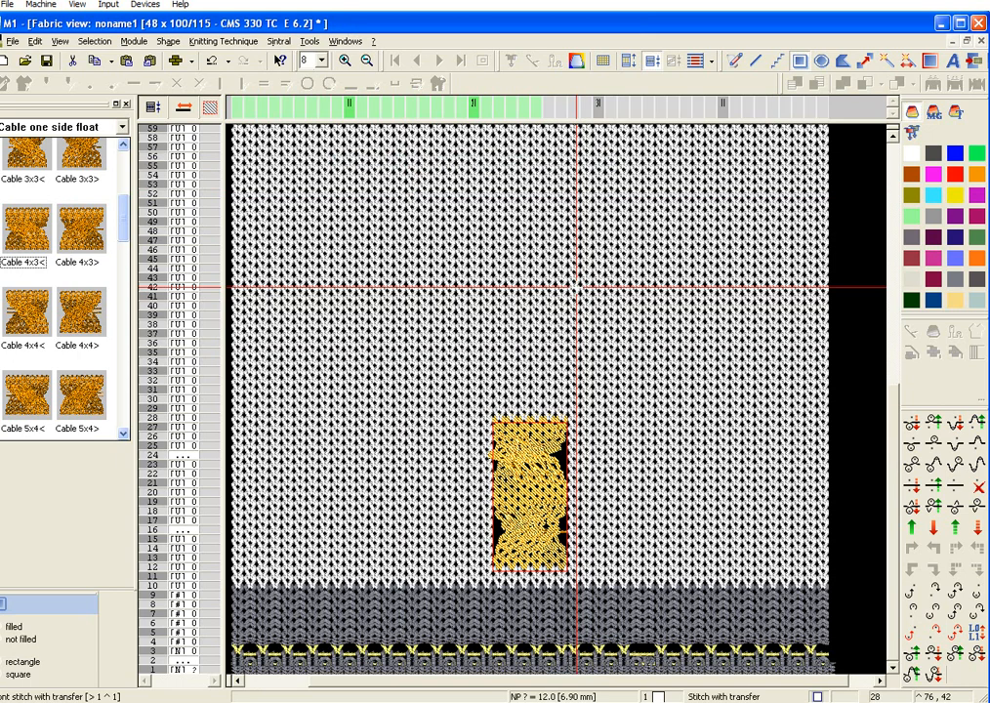
key("ctrl+v")
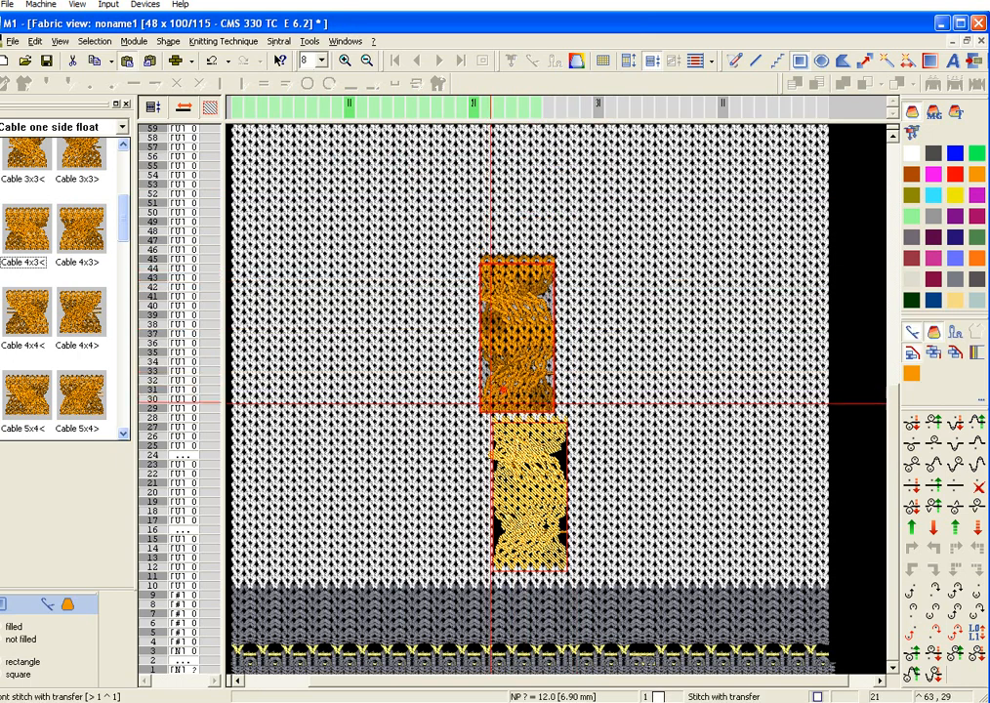
left_click_drag(498, 417, 530, 158)
scroll(500, 231, "up", 2)
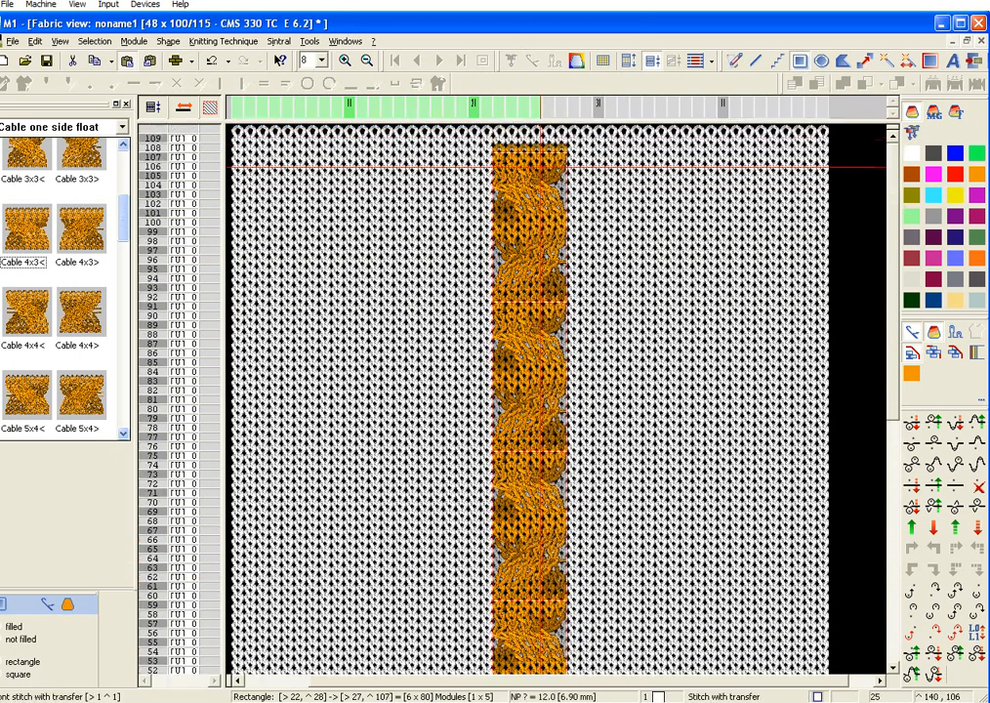
left_click_drag(528, 298, 525, 330)
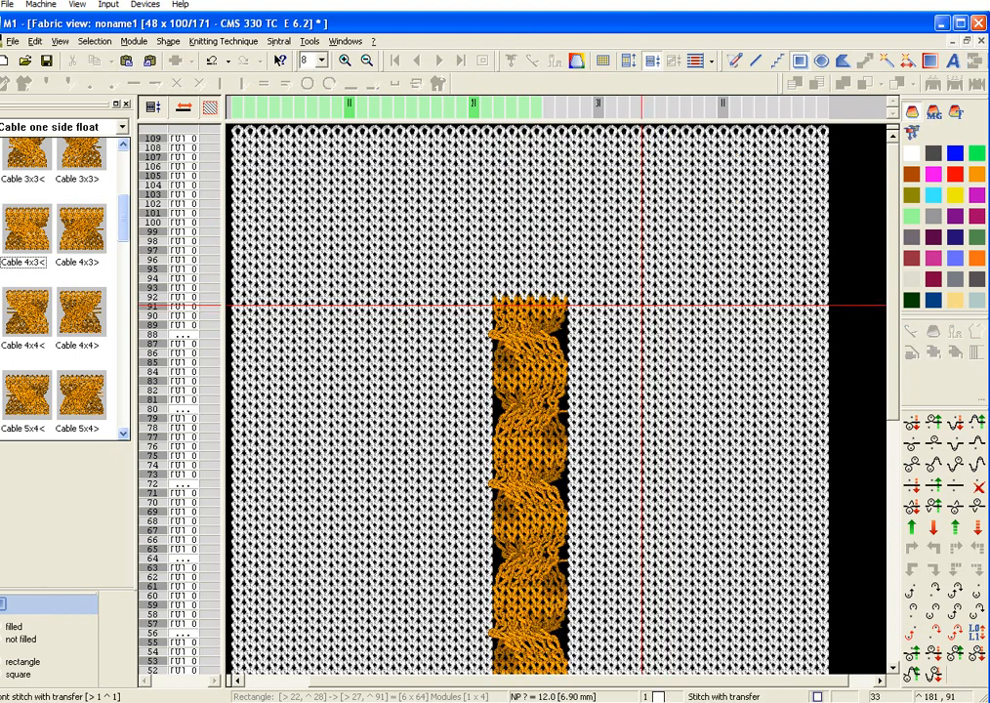
scroll(597, 337, "down", 3)
scroll(598, 335, "down", 7)
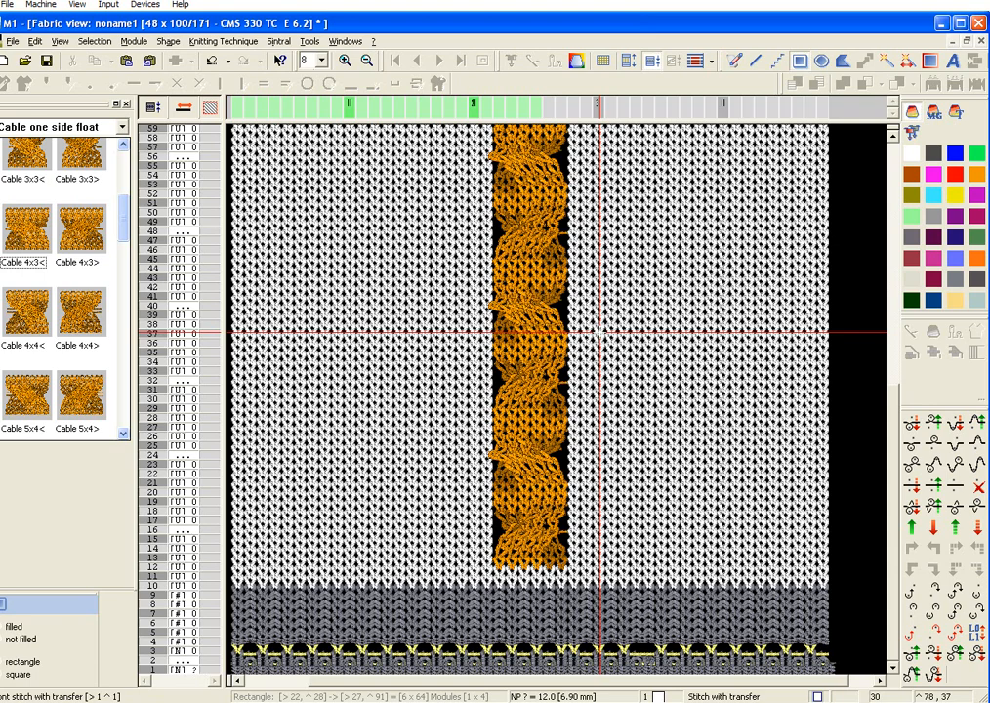
scroll(597, 333, "up", 10)
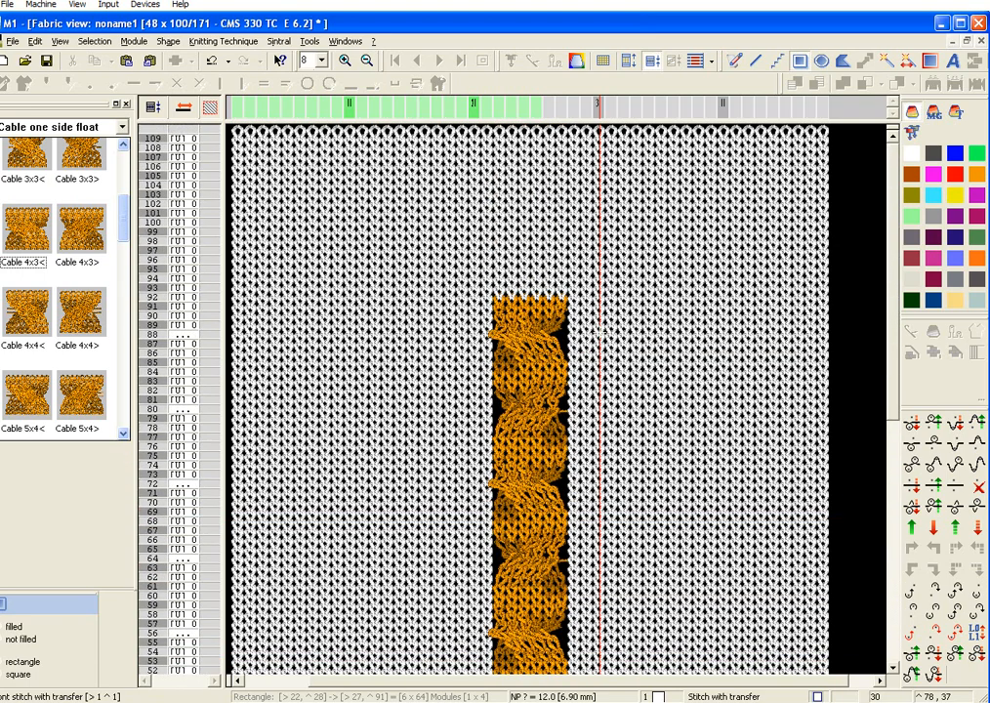
scroll(598, 333, "down", 10)
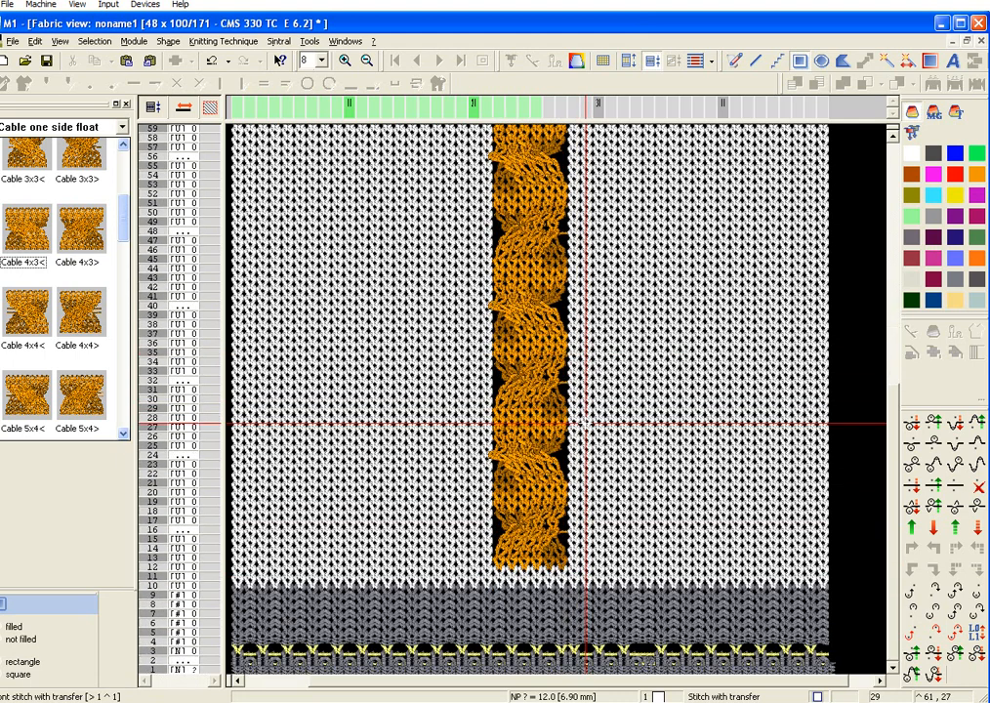
Step: Examine the start rows and the transition to the pattern, technical rows 1–34, in the technical view
left_click(347, 42)
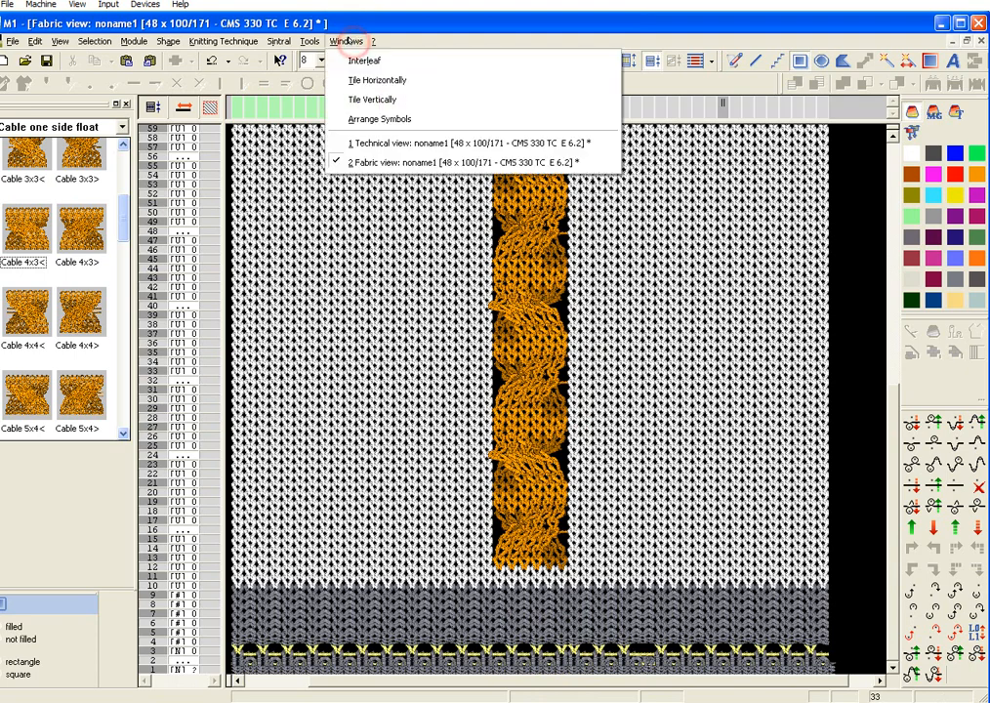
left_click(403, 142)
scroll(652, 449, "down", 20)
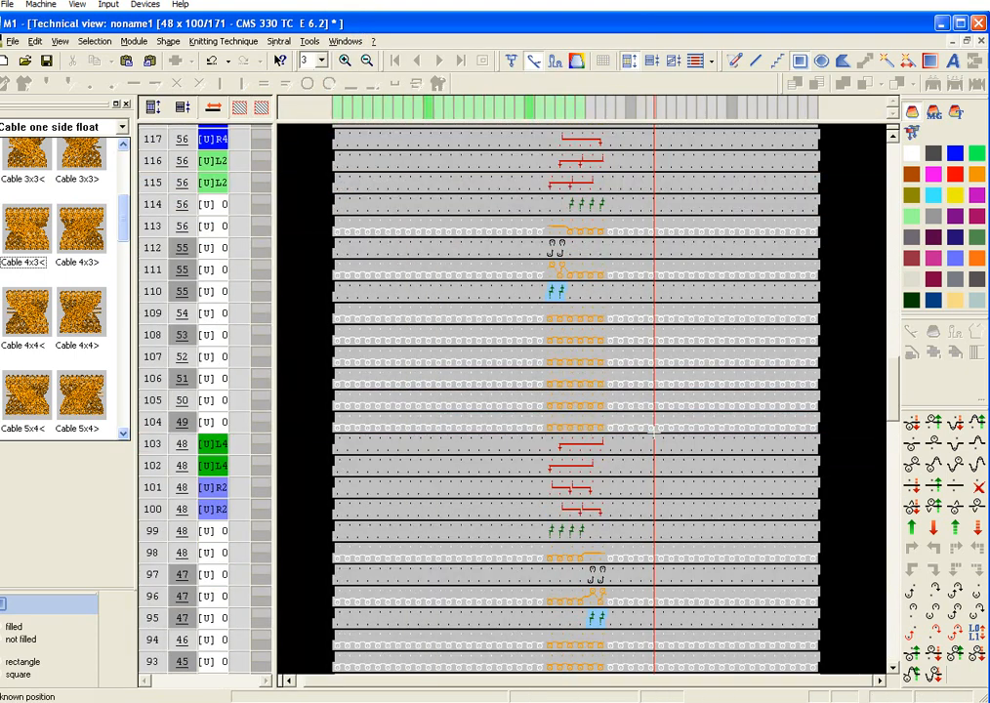
scroll(654, 430, "down", 15)
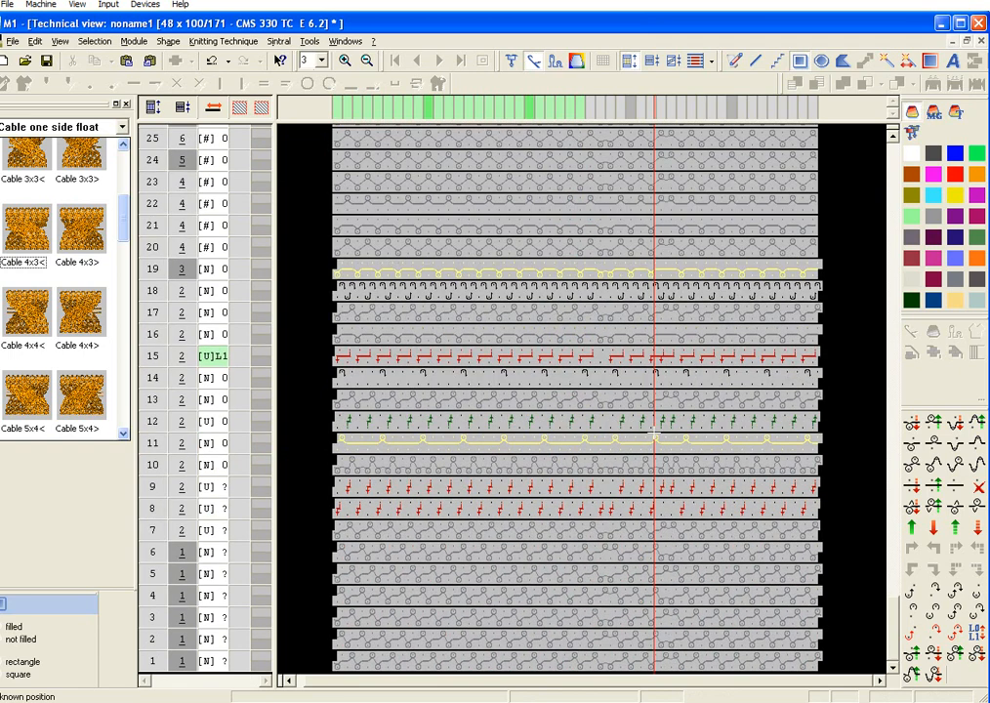
scroll(655, 435, "up", 3)
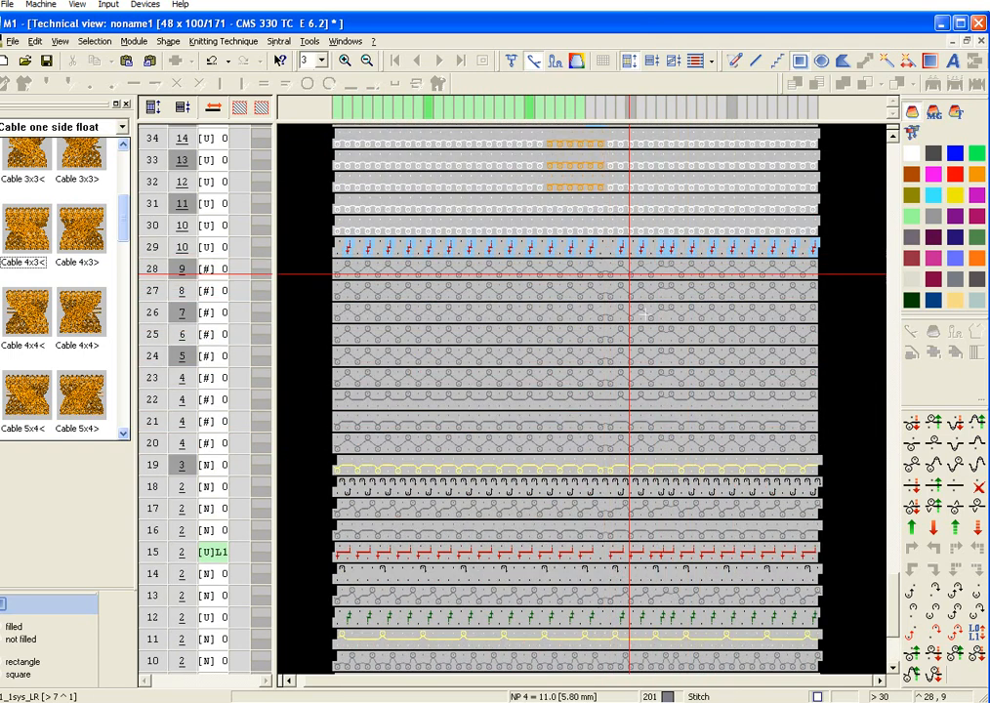
scroll(625, 461, "down", 3)
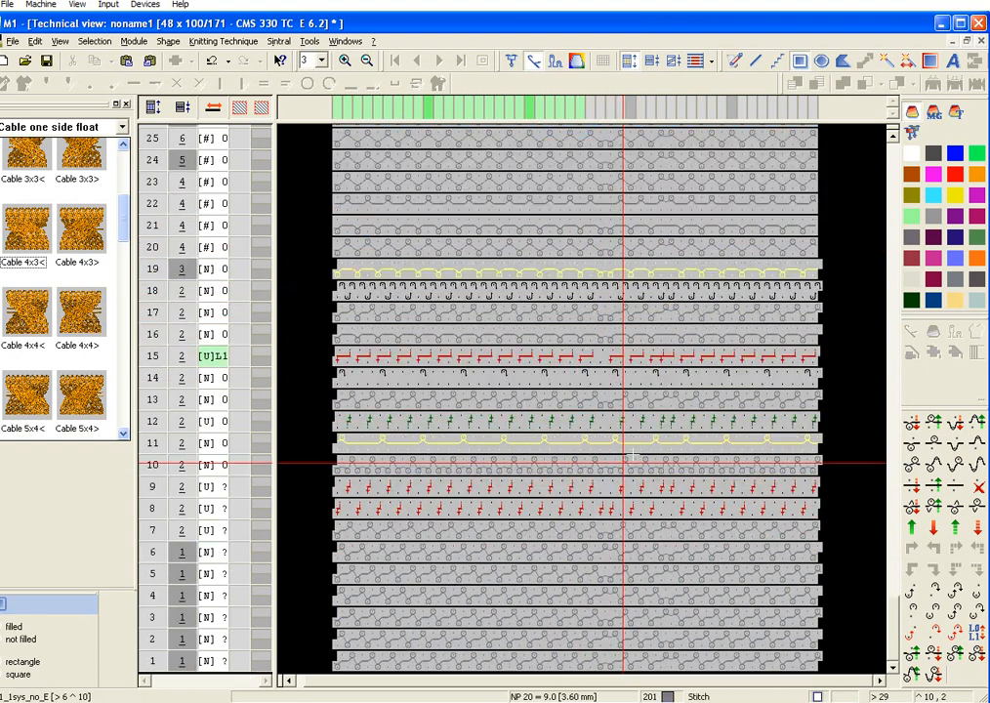
scroll(674, 411, "up", 3)
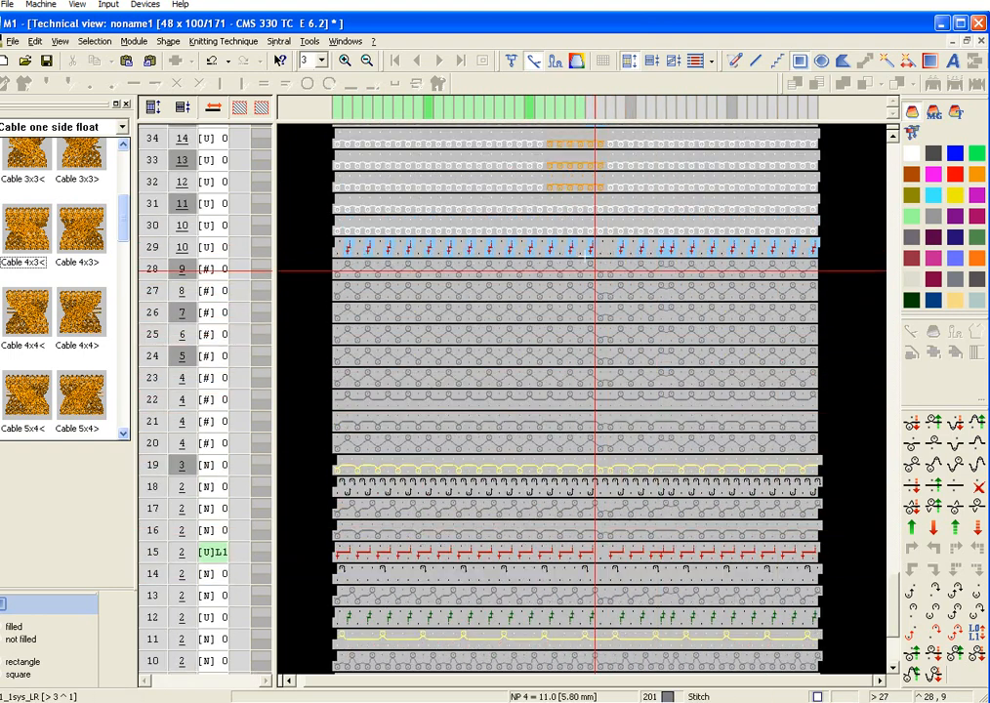
left_click_drag(598, 266, 621, 368)
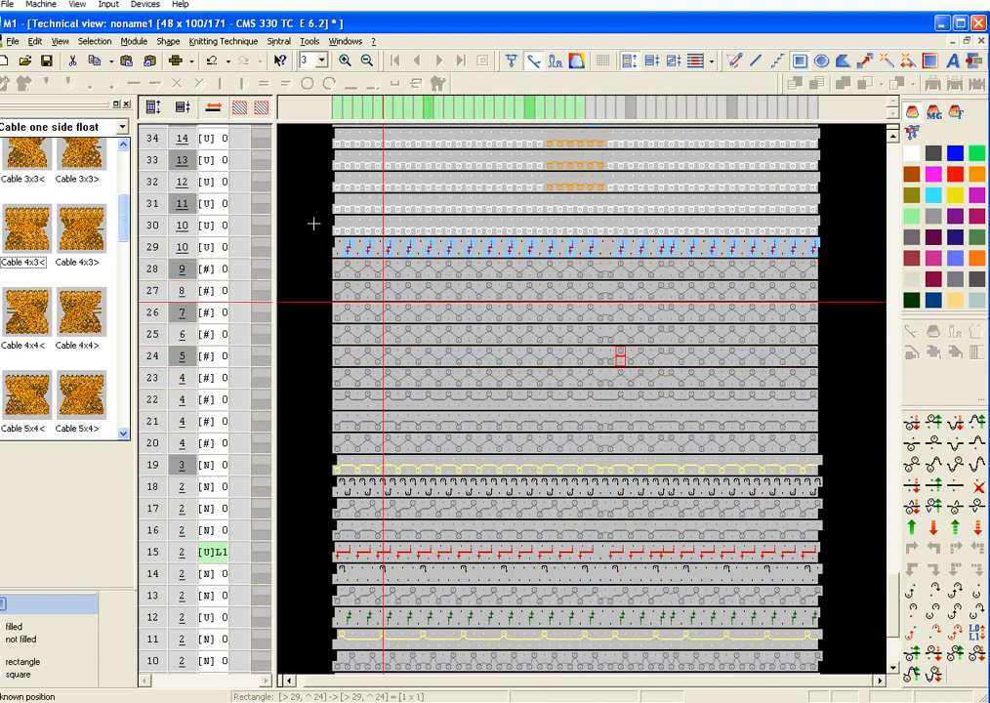
Step: Replace the pattern's start with the 1x1 module start, using the comb, Stoll Standard, 1 System, without elastic yarn and with a loose transition row
left_click(30, 41)
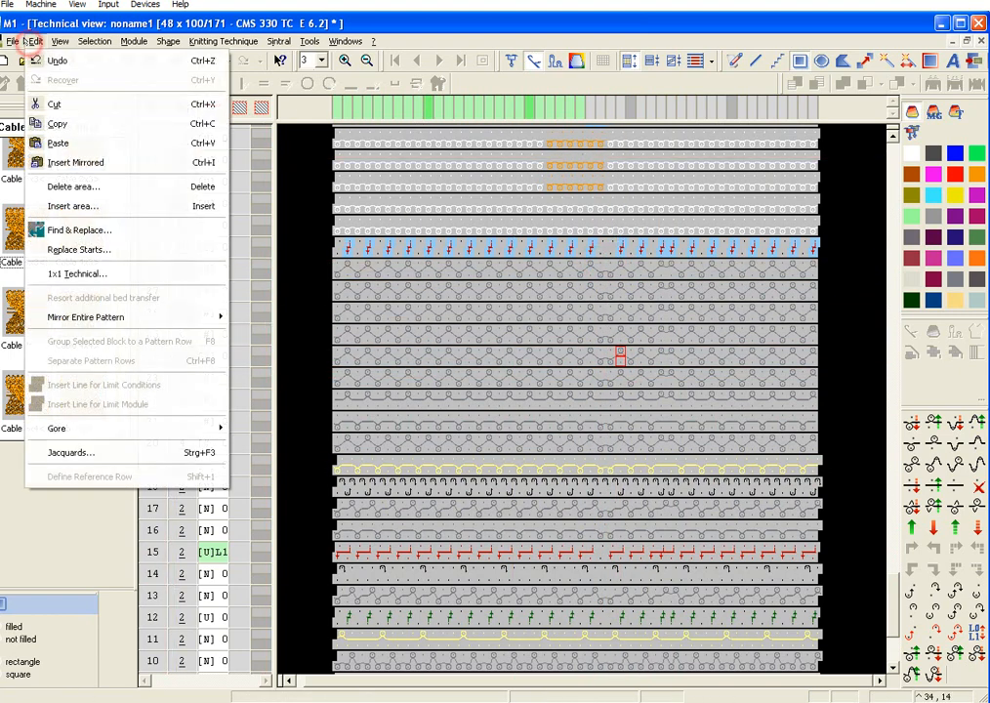
left_click(91, 250)
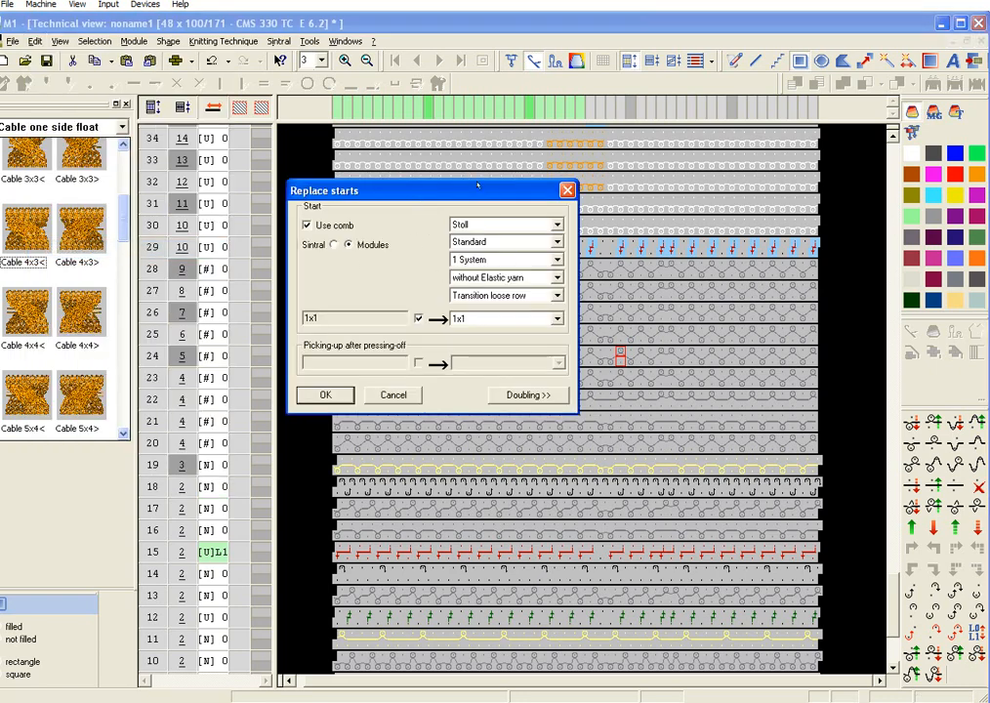
left_click(325, 395)
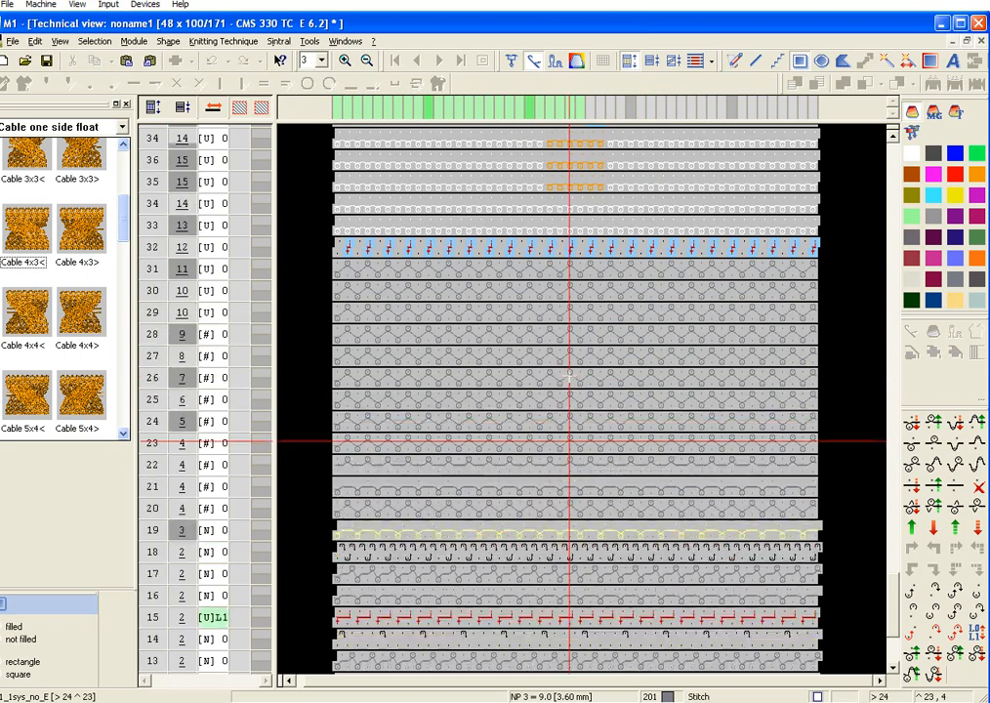
Step: Examine the replaced start rows and the repeated cables in the technical view and the fabric view
scroll(538, 339, "down", 20)
scroll(569, 376, "down", 7)
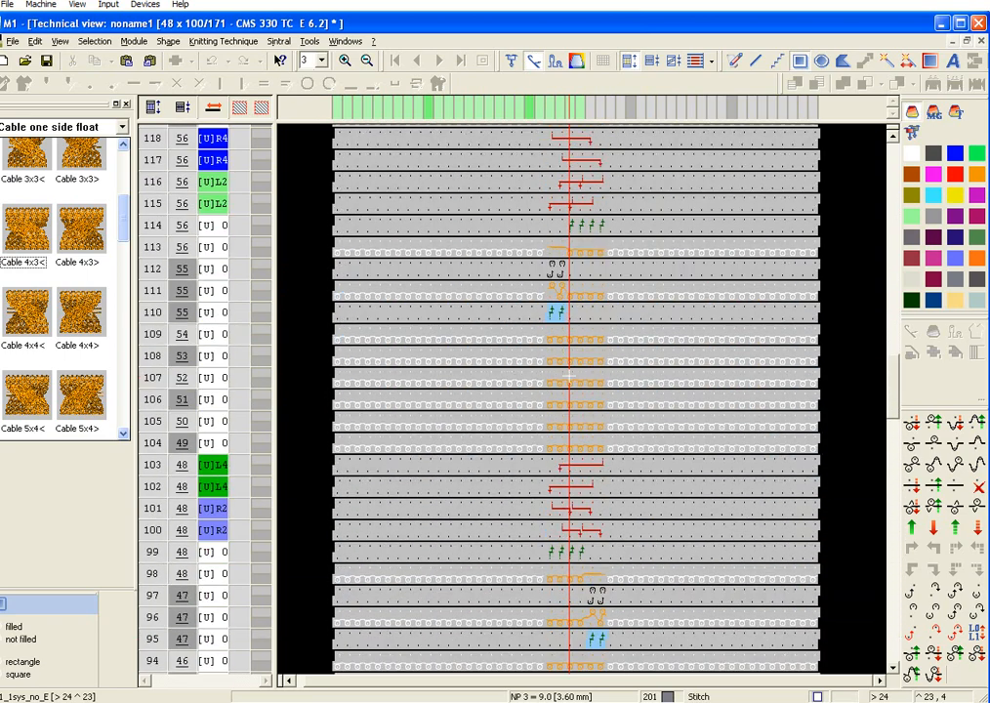
left_click(328, 41)
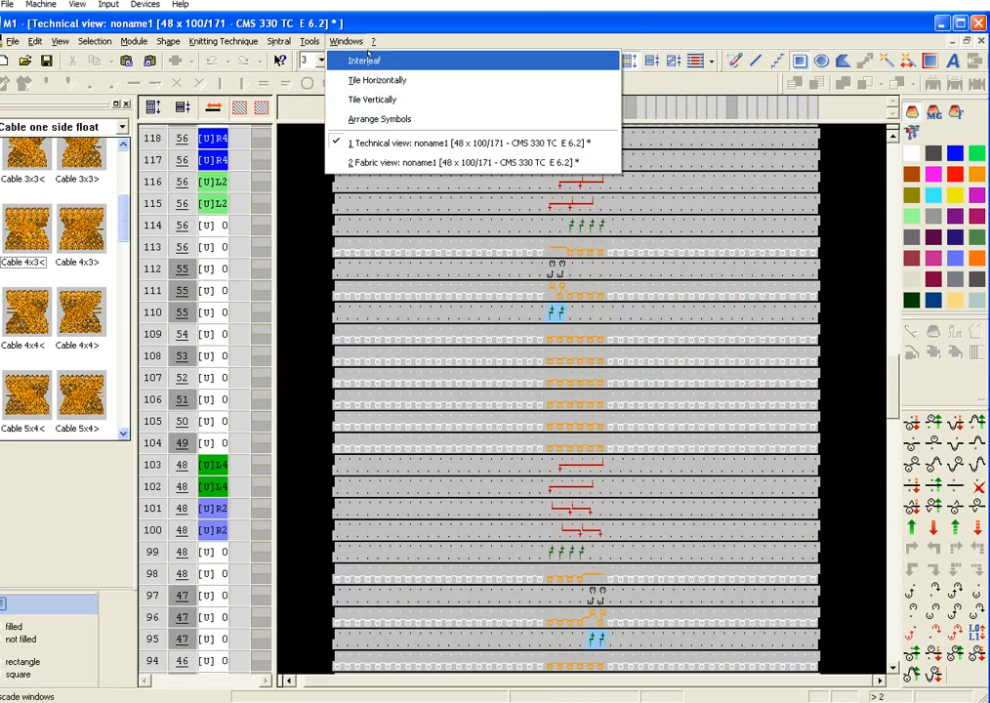
left_click(366, 162)
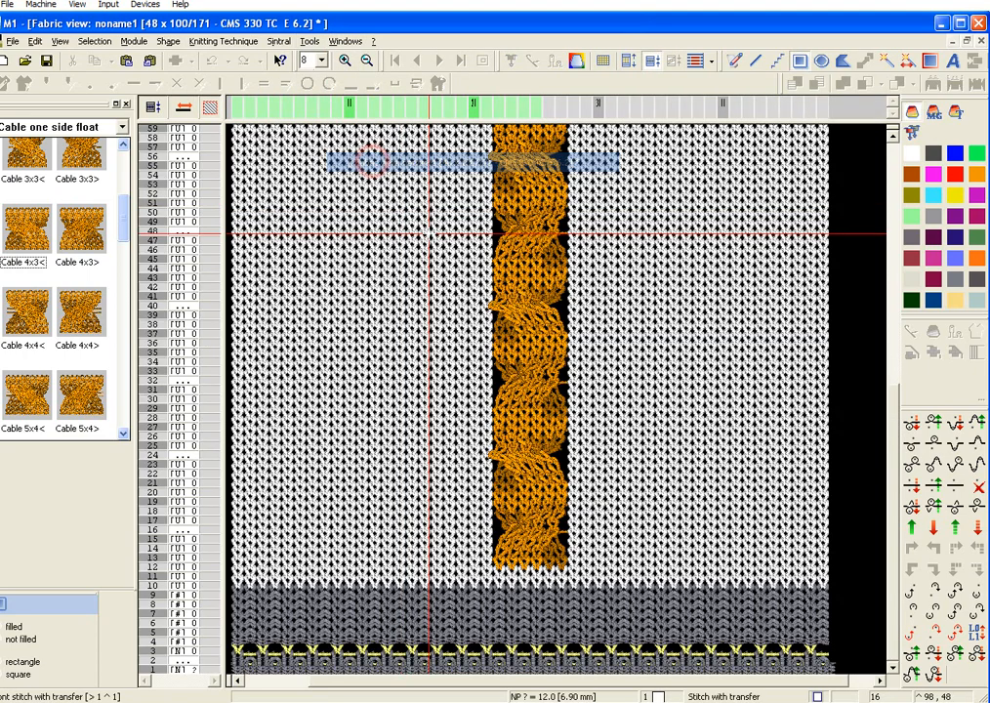
scroll(536, 426, "up", 11)
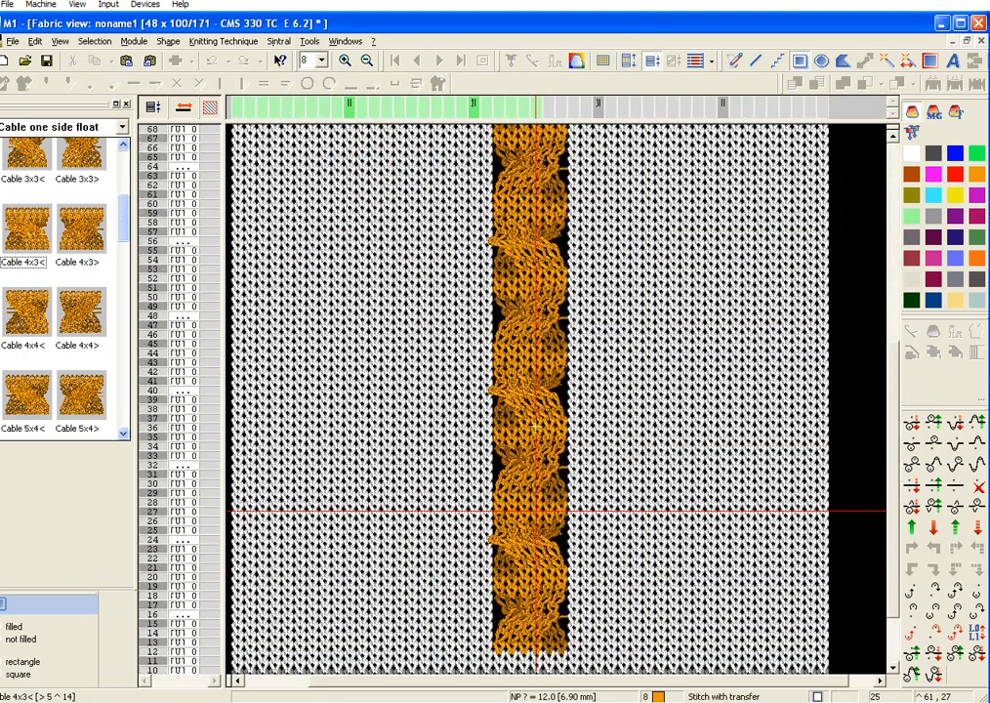
scroll(536, 427, "down", 11)
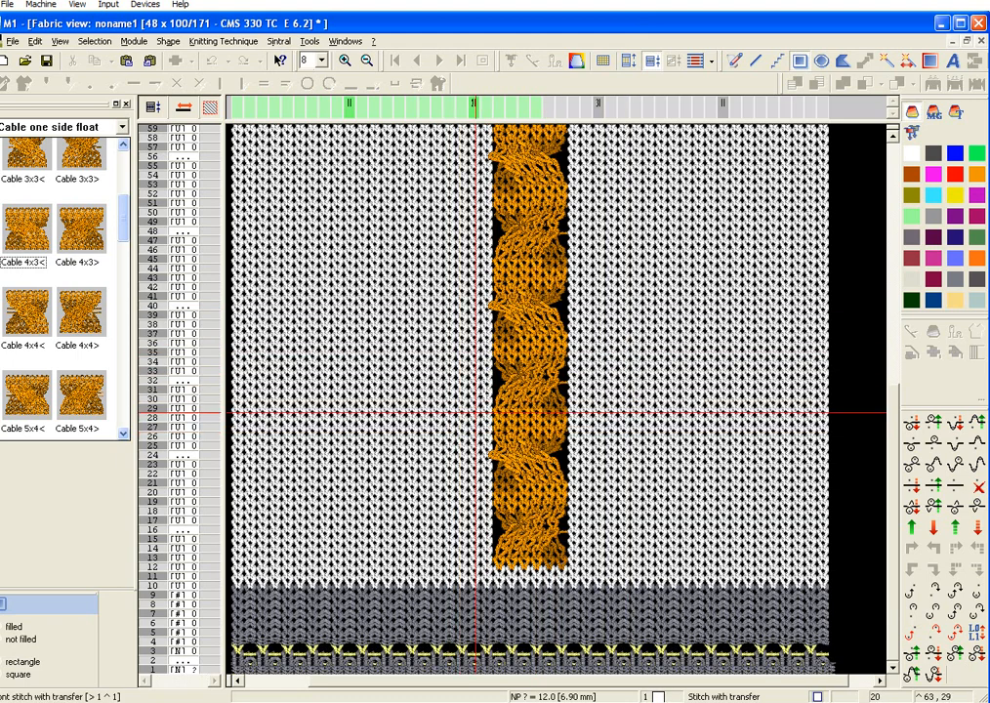
left_click(342, 40)
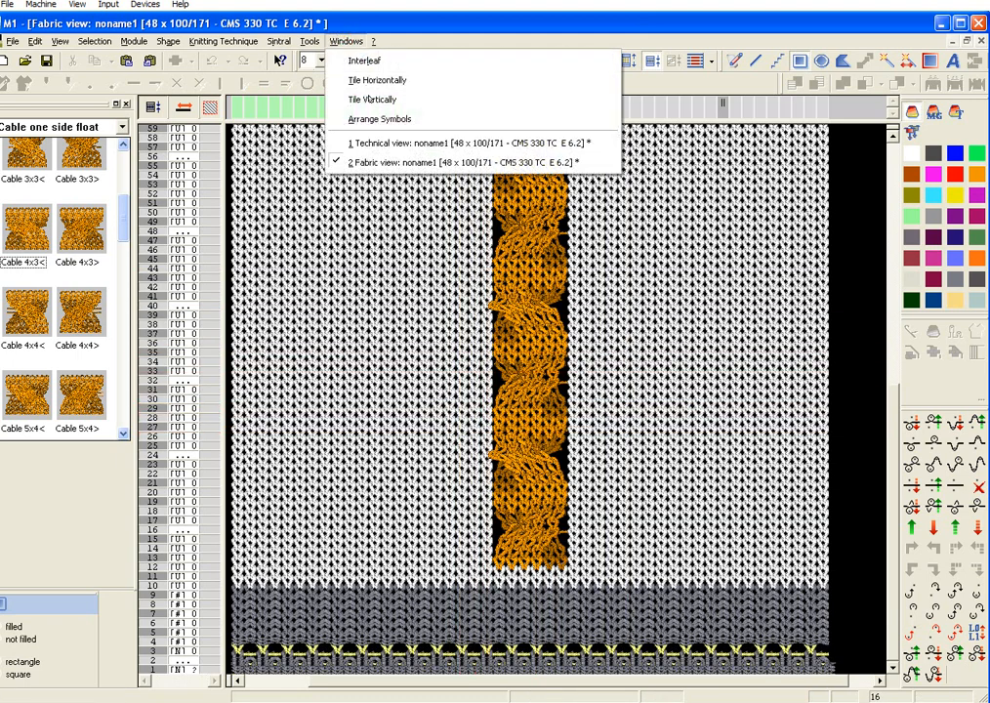
left_click(390, 143)
scroll(567, 357, "down", 7)
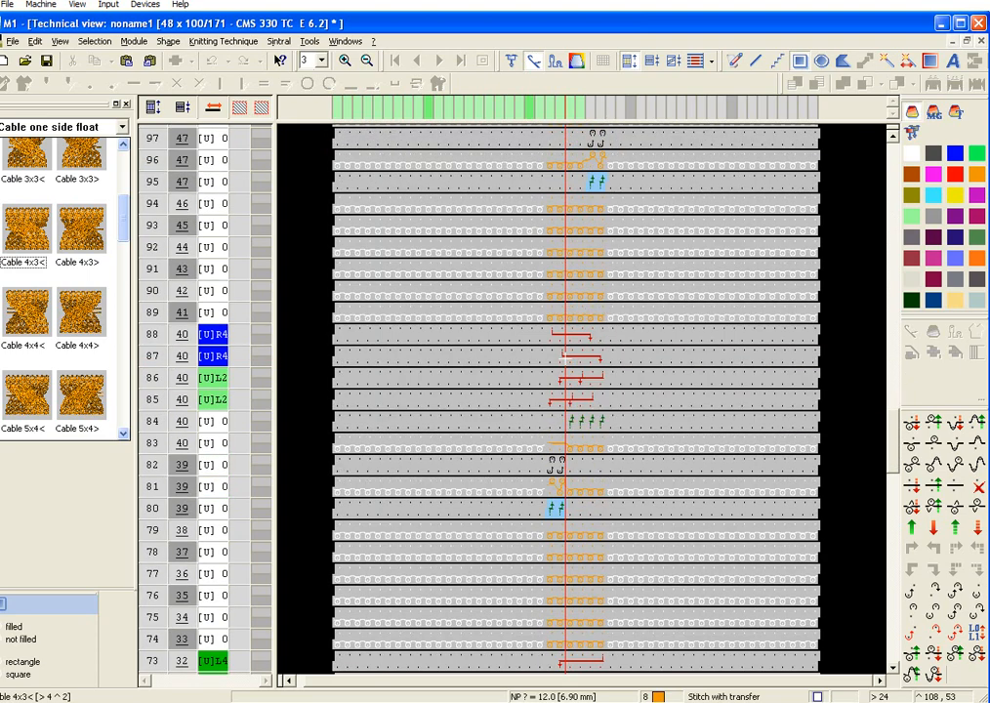
scroll(565, 357, "down", 20)
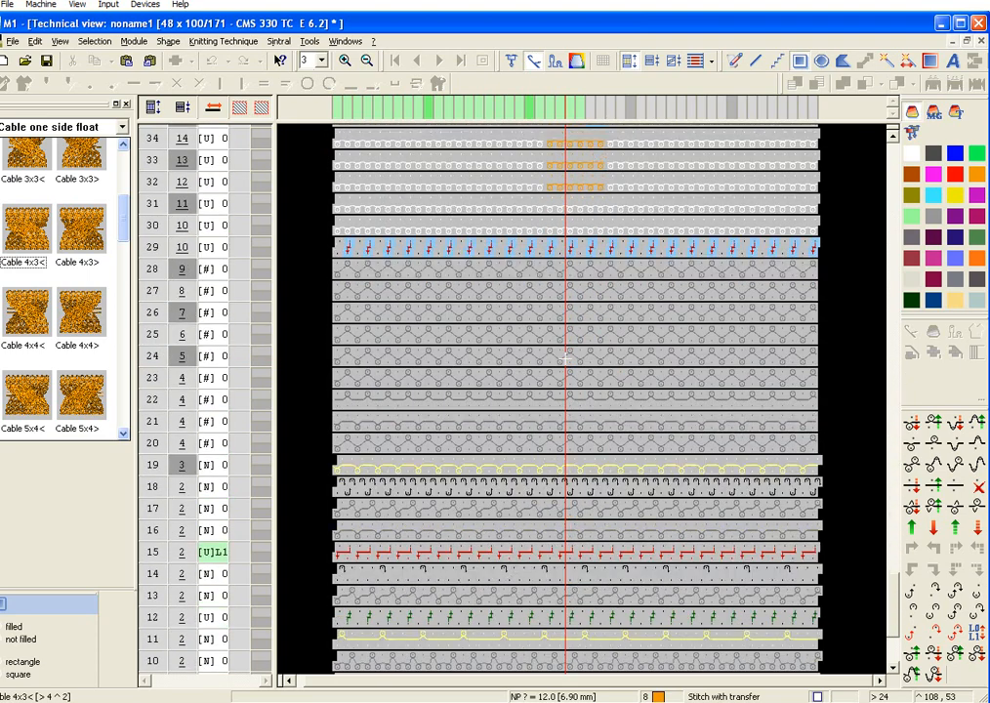
Step: In the fabric view, recolour rows 12–92 with the white yarn colour, including the whole cable column
left_click(349, 40)
mouse_move(374, 42)
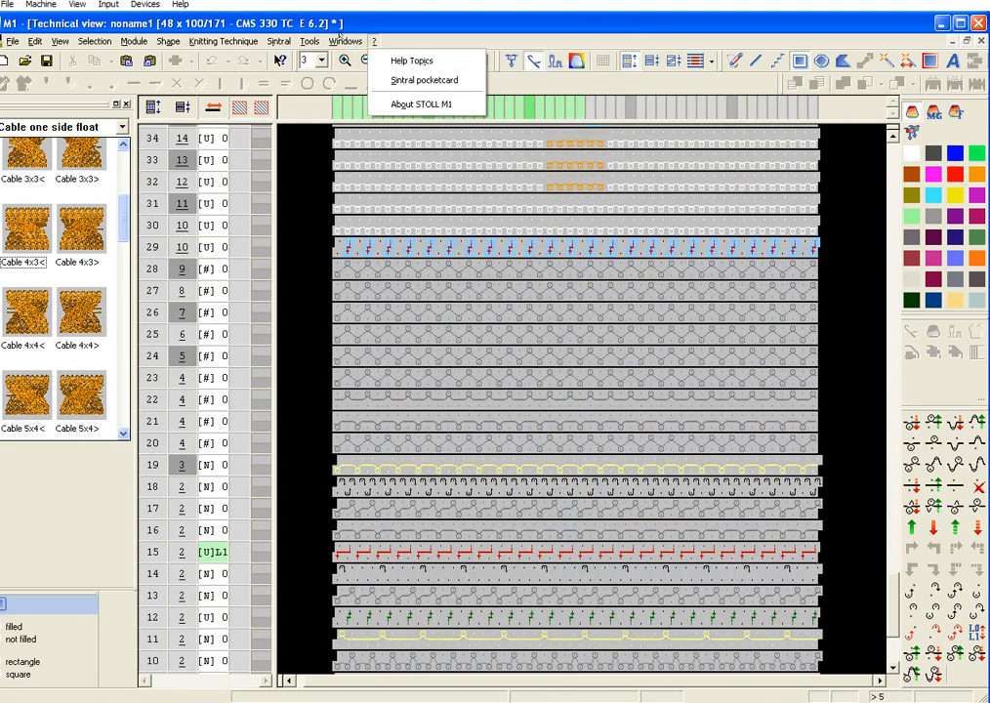
left_click(355, 161)
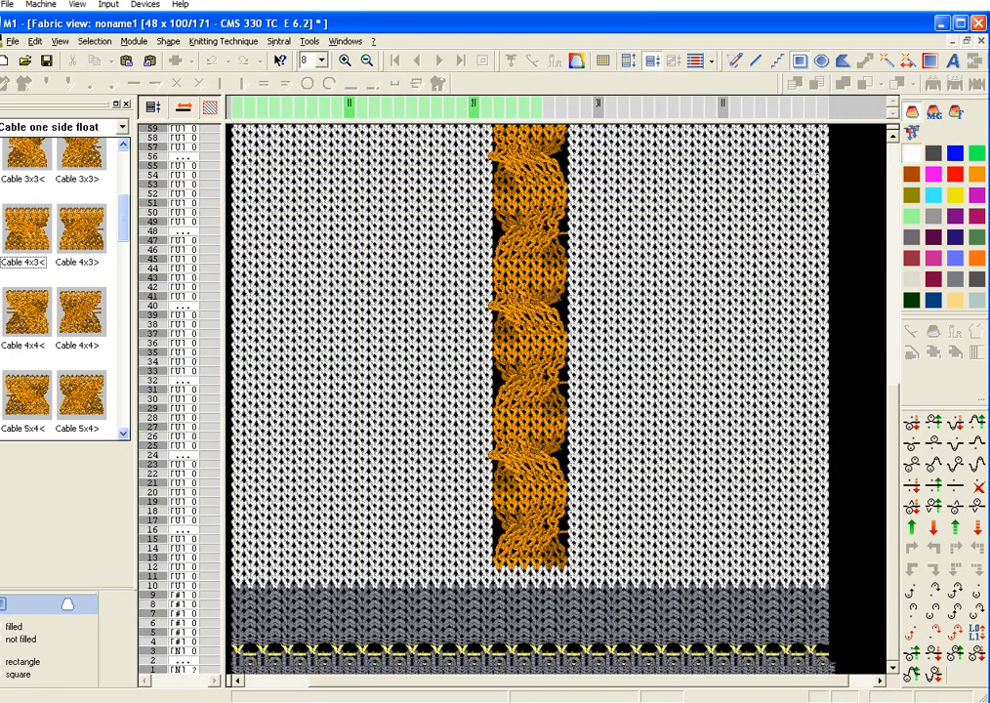
left_click(143, 567)
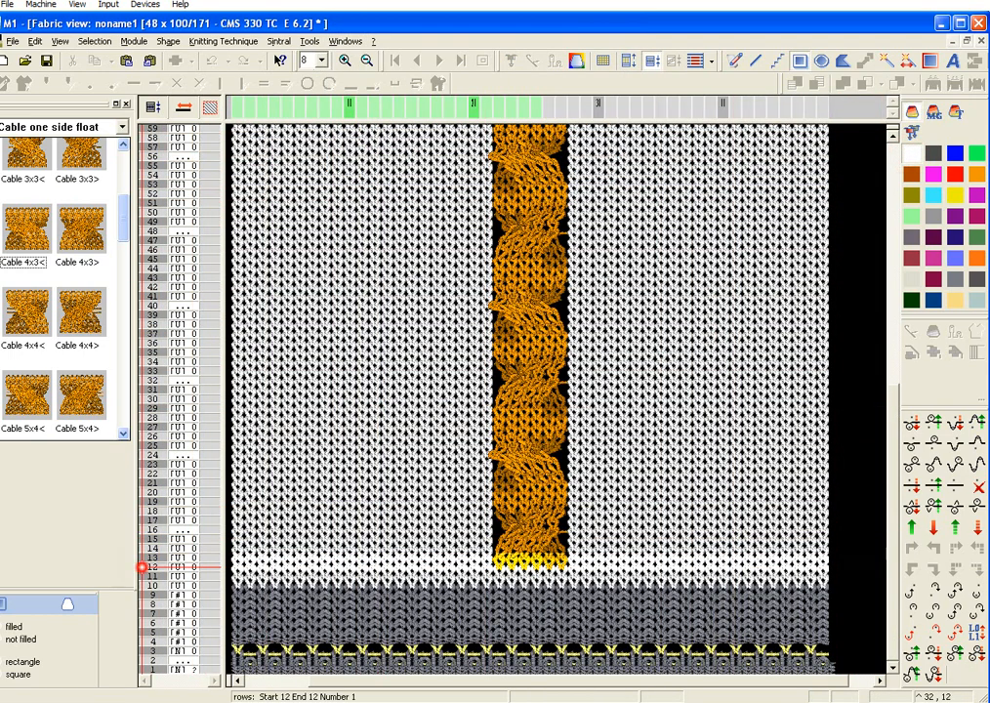
left_click_drag(143, 566, 182, 293)
scroll(451, 415, "down", 4)
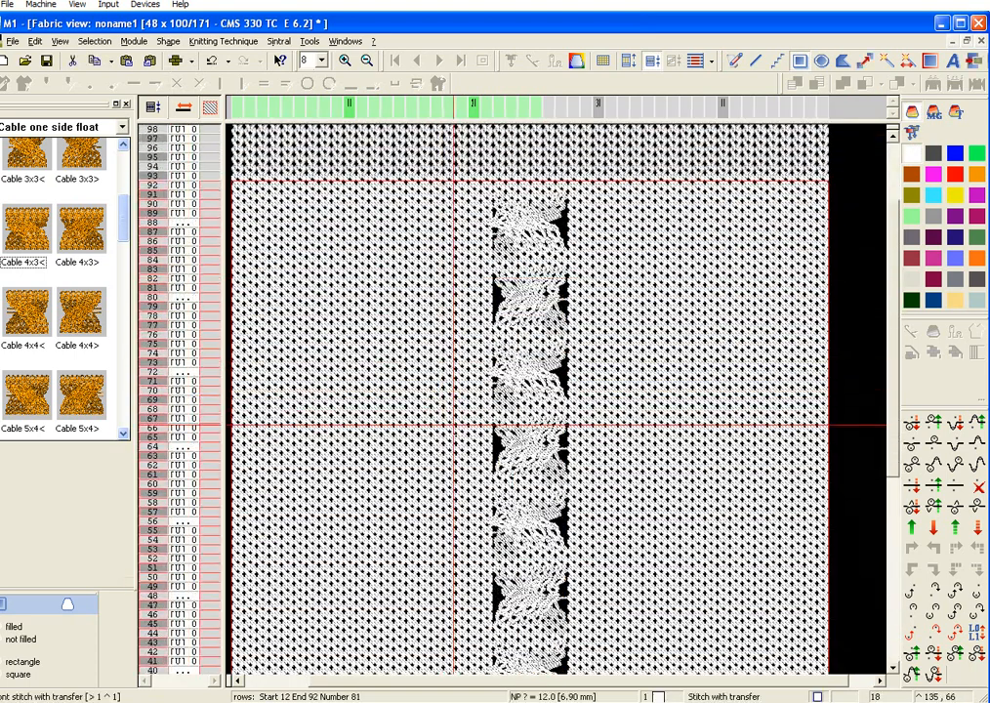
scroll(457, 436, "down", 11)
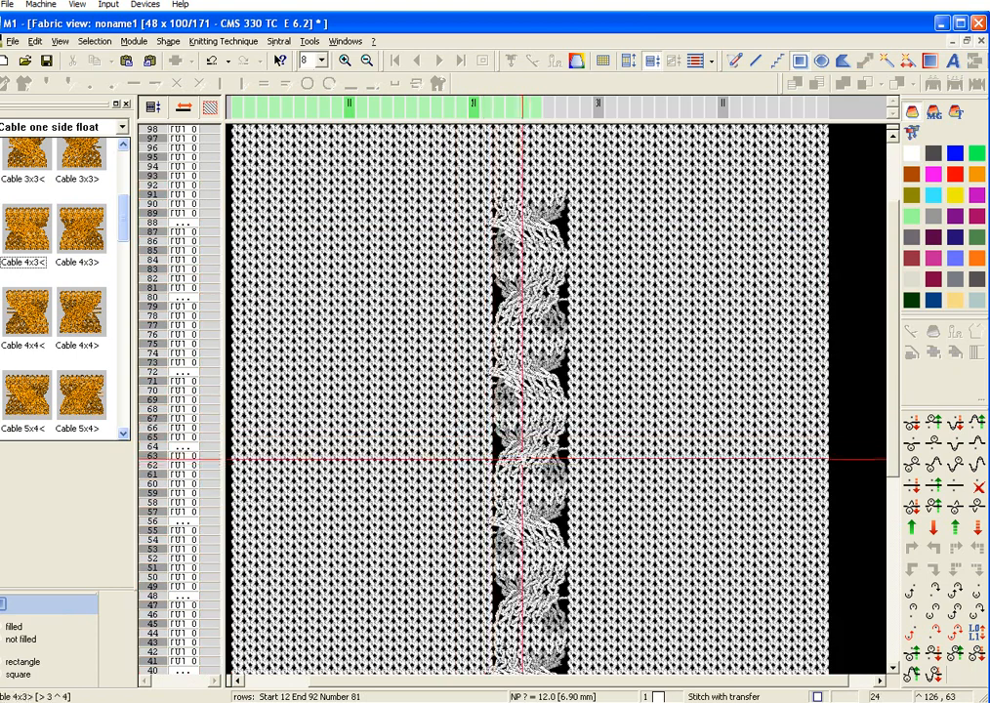
scroll(623, 446, "down", 2)
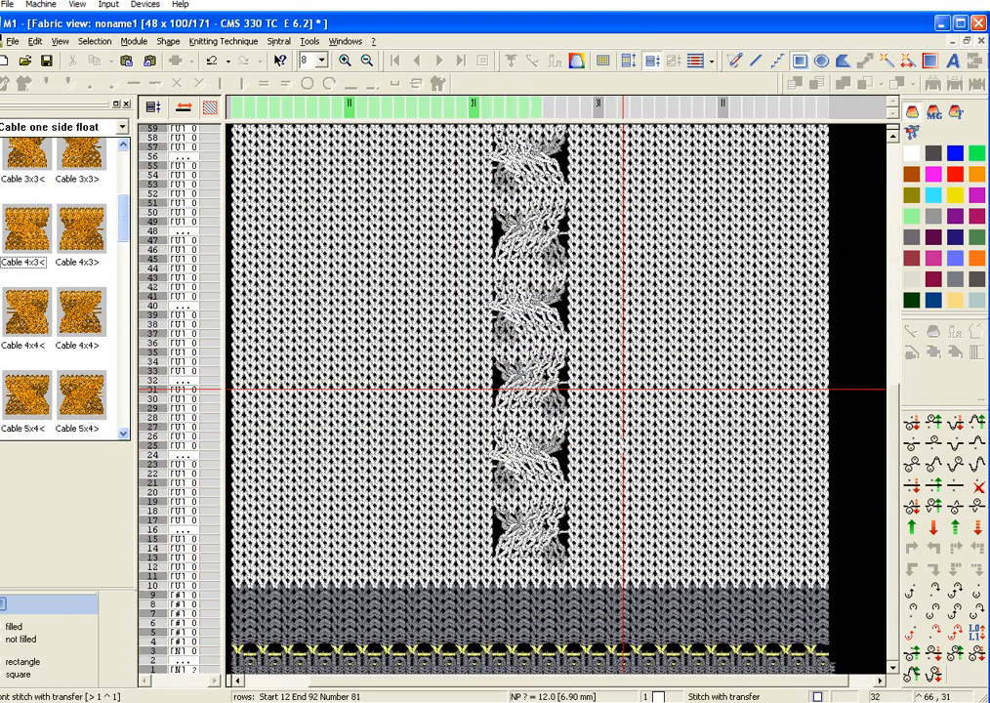
scroll(623, 389, "up", 17)
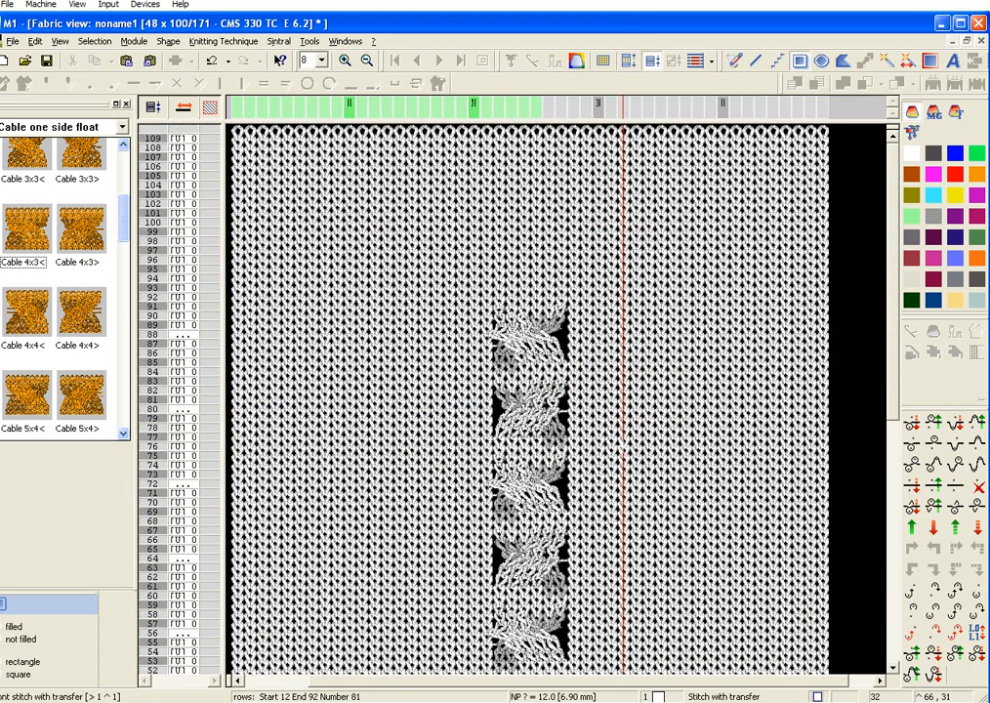
scroll(623, 410, "down", 17)
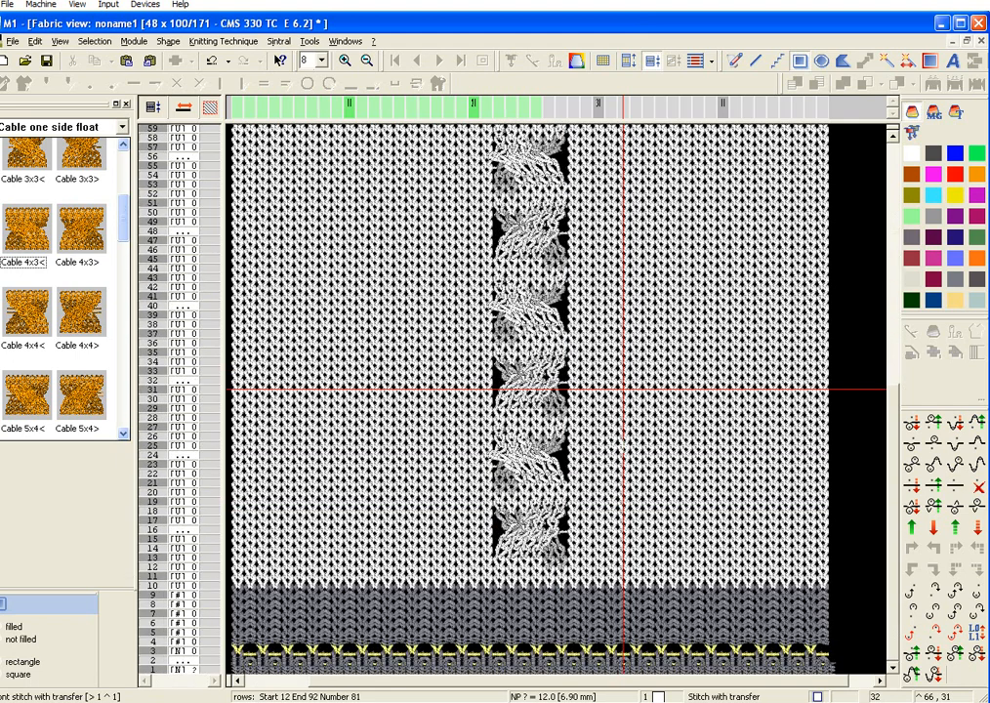
Step: In the yarn field allocation, move yarn 201 to carrier 3A, assign yarn 1 to carrier 4A and accept the allocation
left_click(233, 42)
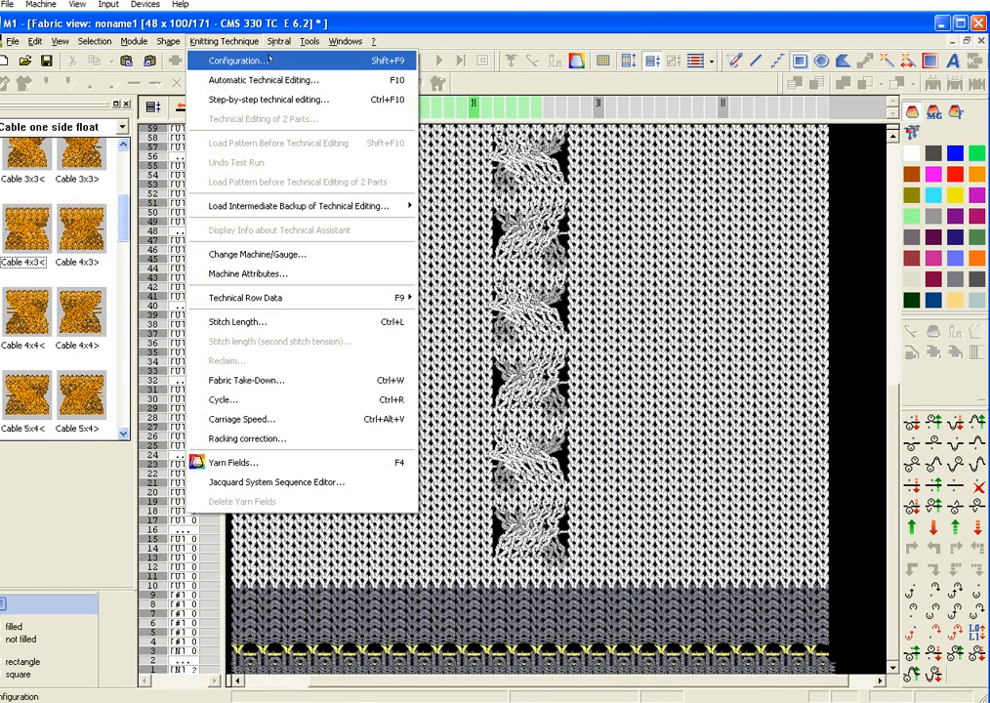
left_click(264, 15)
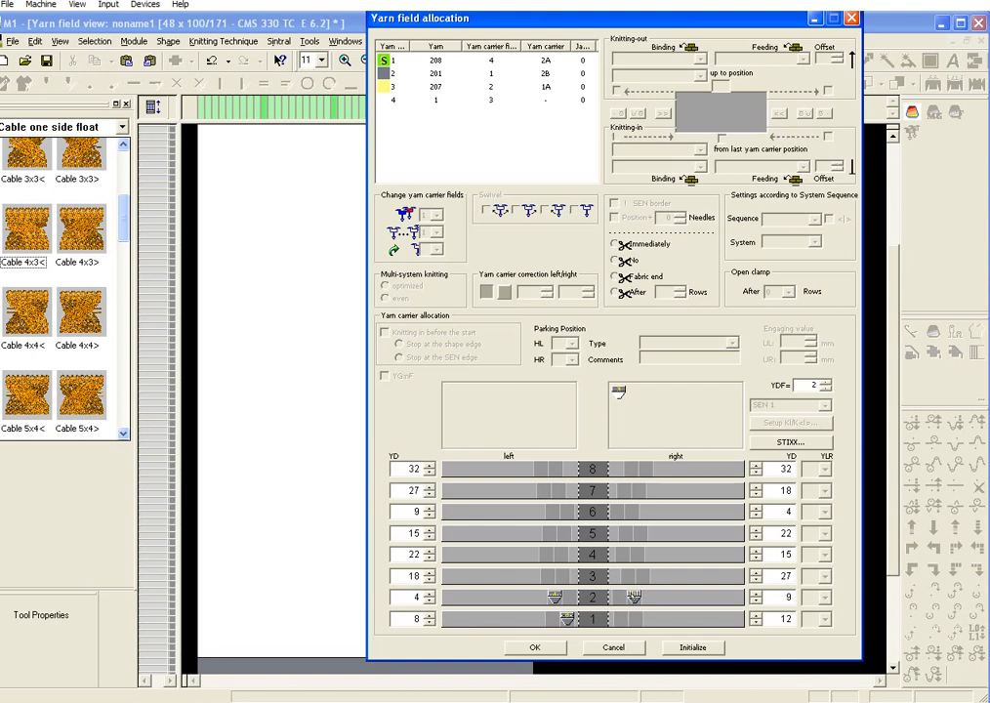
left_click_drag(634, 594, 637, 579)
left_click_drag(675, 387, 620, 553)
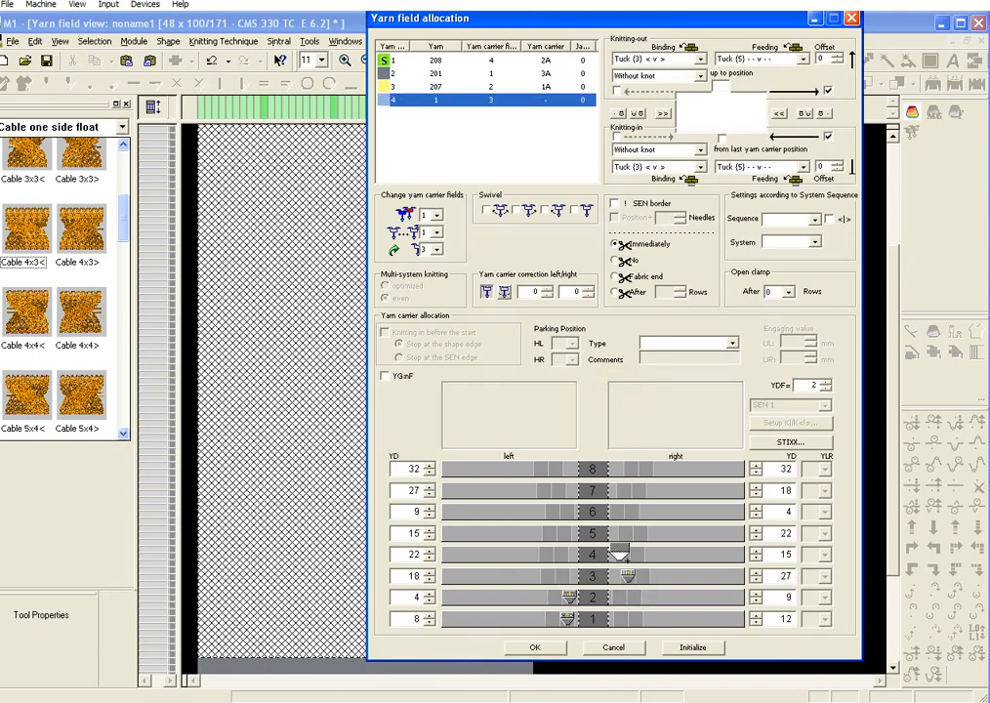
left_click(534, 648)
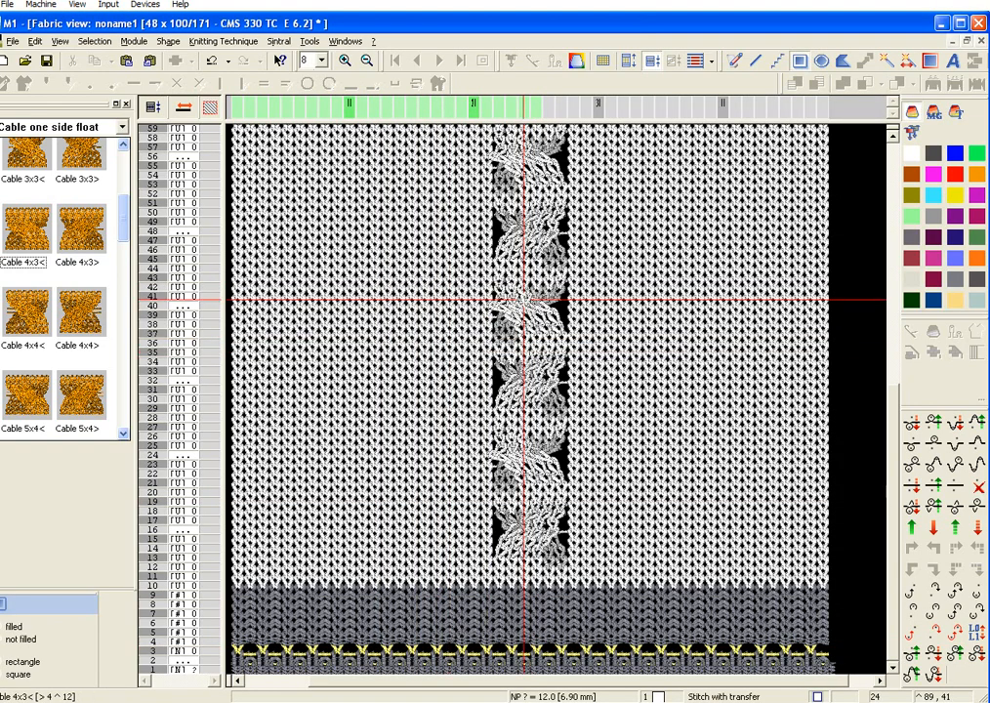
Step: In the configuration's knitting zones, clear the protection rows with and without comb, set the SEN1 start position to needle 11 and accept
left_click(224, 41)
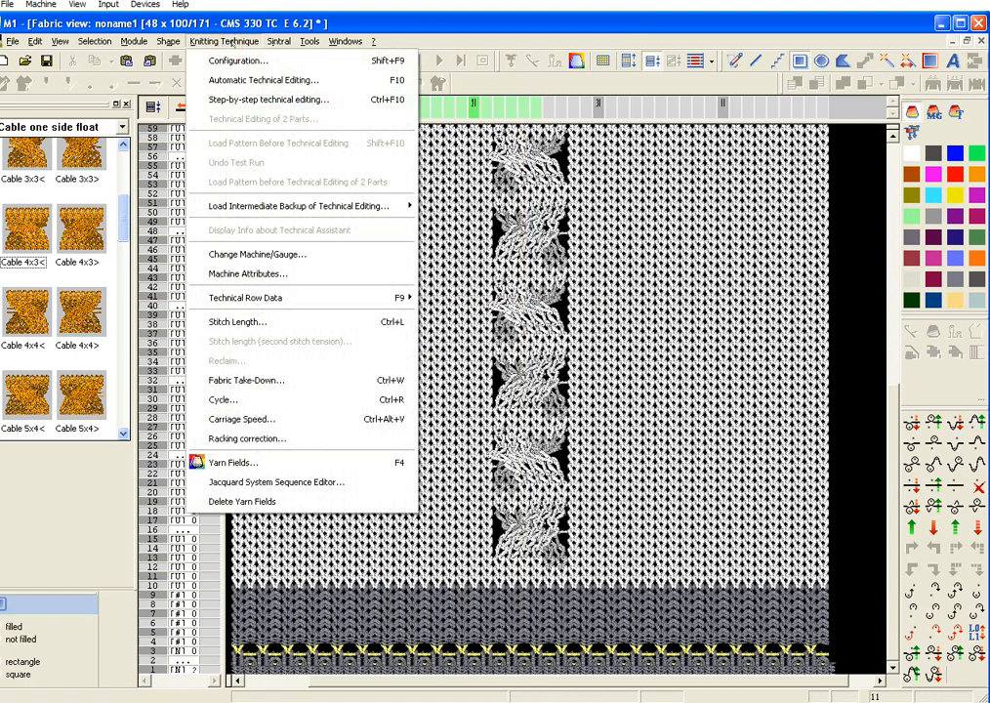
left_click(216, 43)
left_click(215, 43)
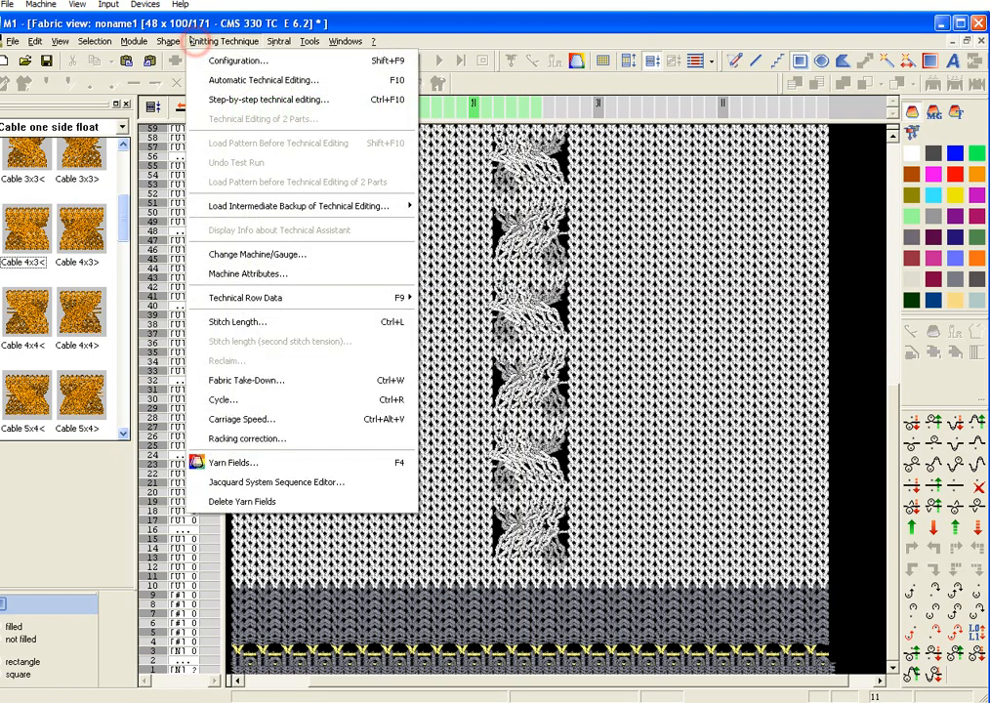
left_click(217, 59)
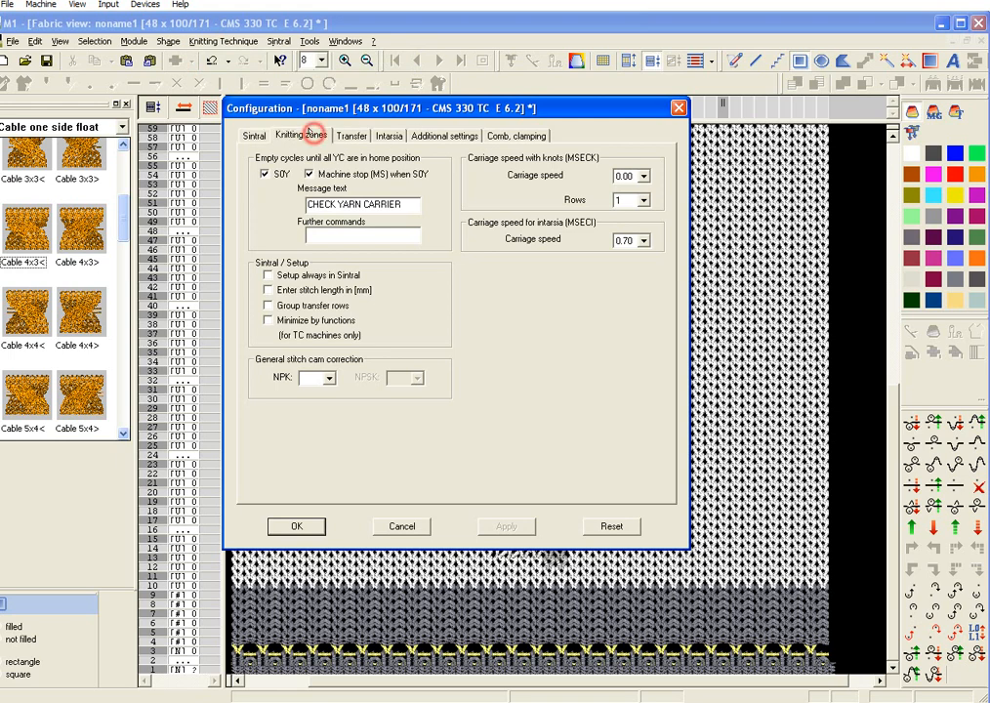
left_click(313, 133)
left_click(485, 188)
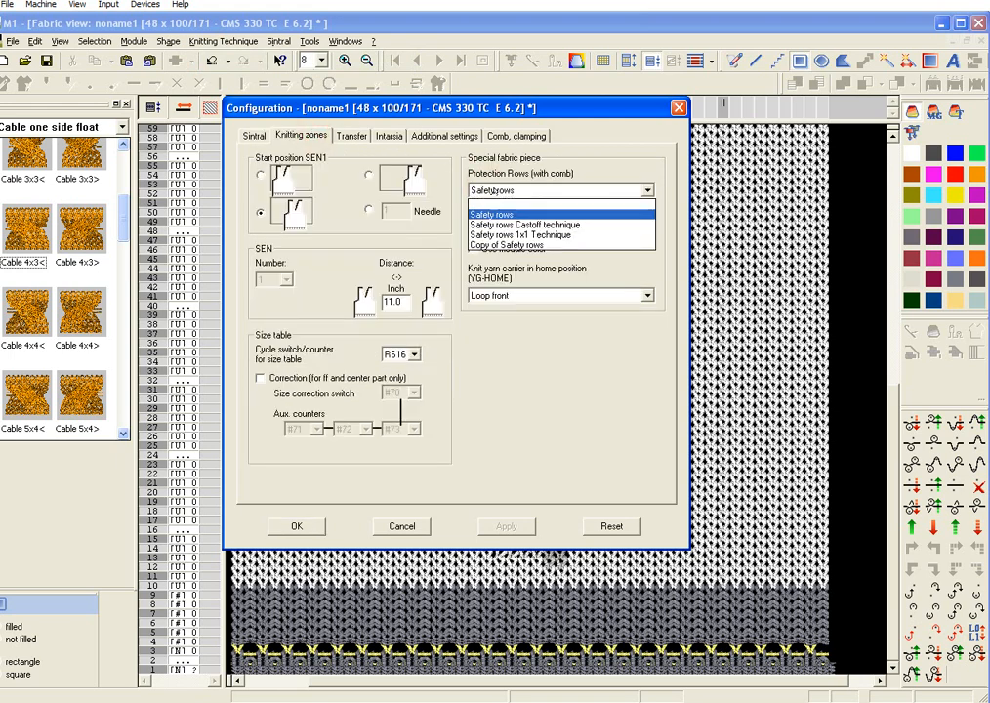
left_click(498, 203)
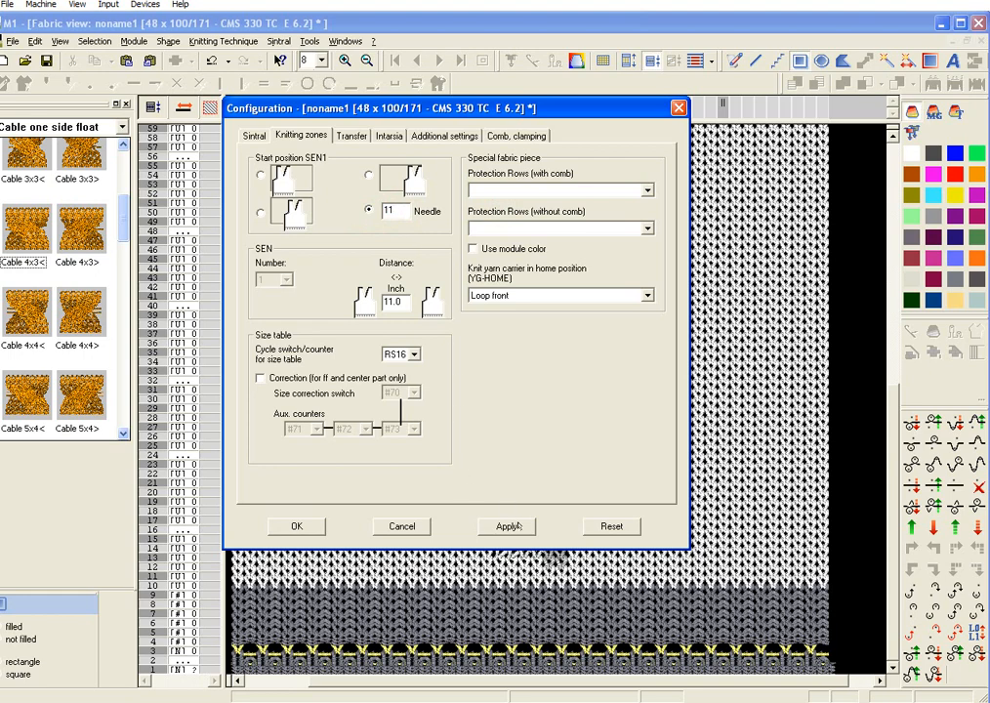
left_click(301, 524)
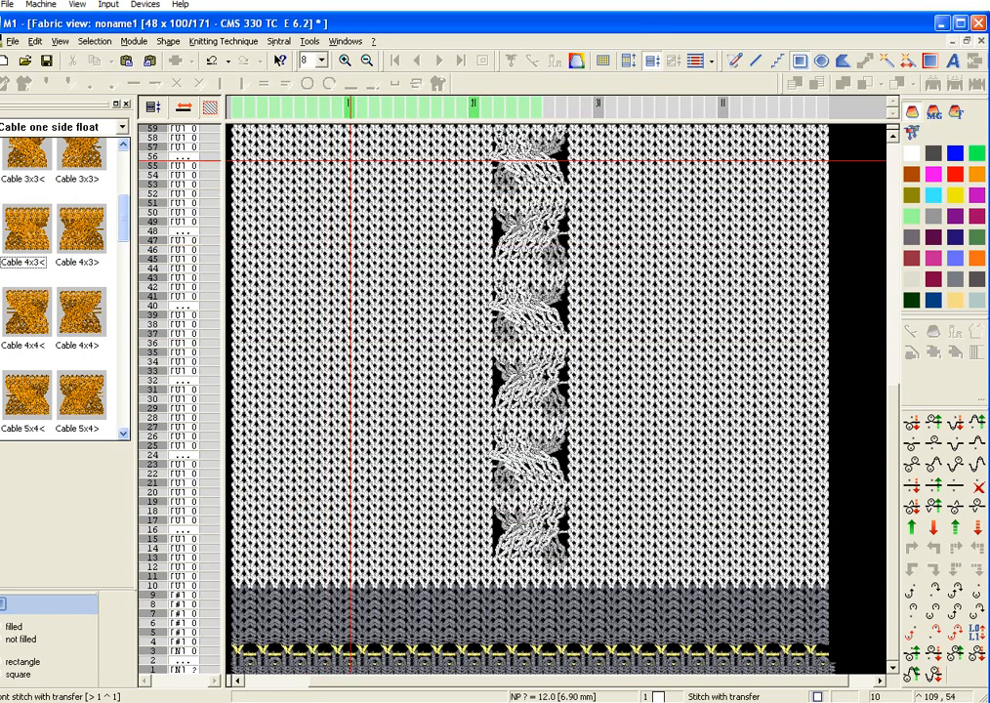
Step: Run the technical editing on the pattern and save it as noname10
key("F7")
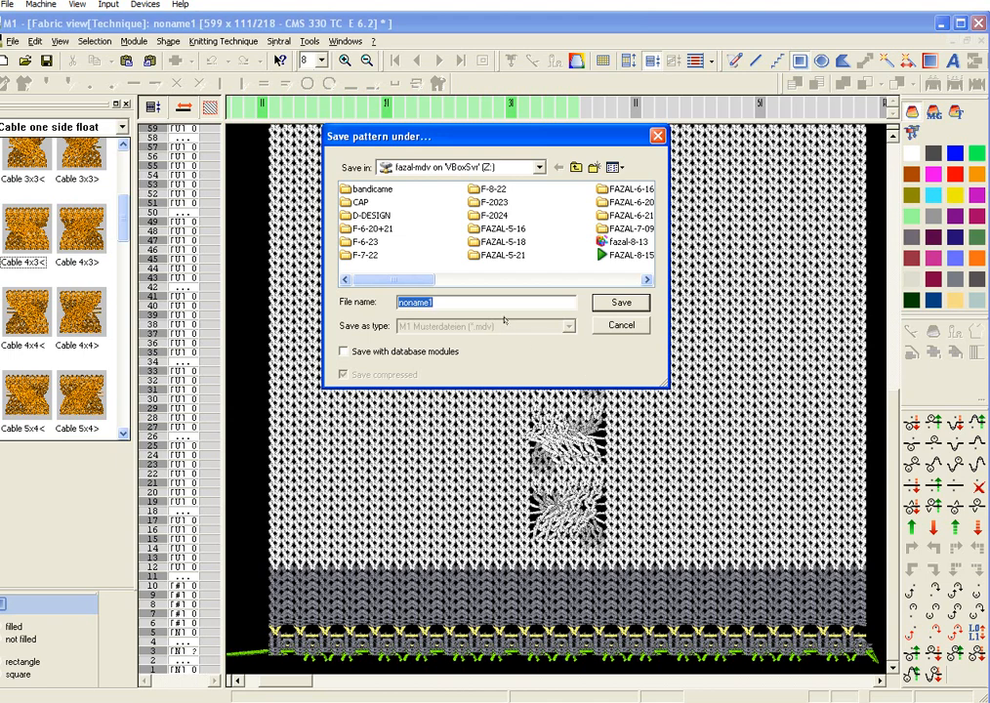
left_click(486, 303)
key("BackSpace")
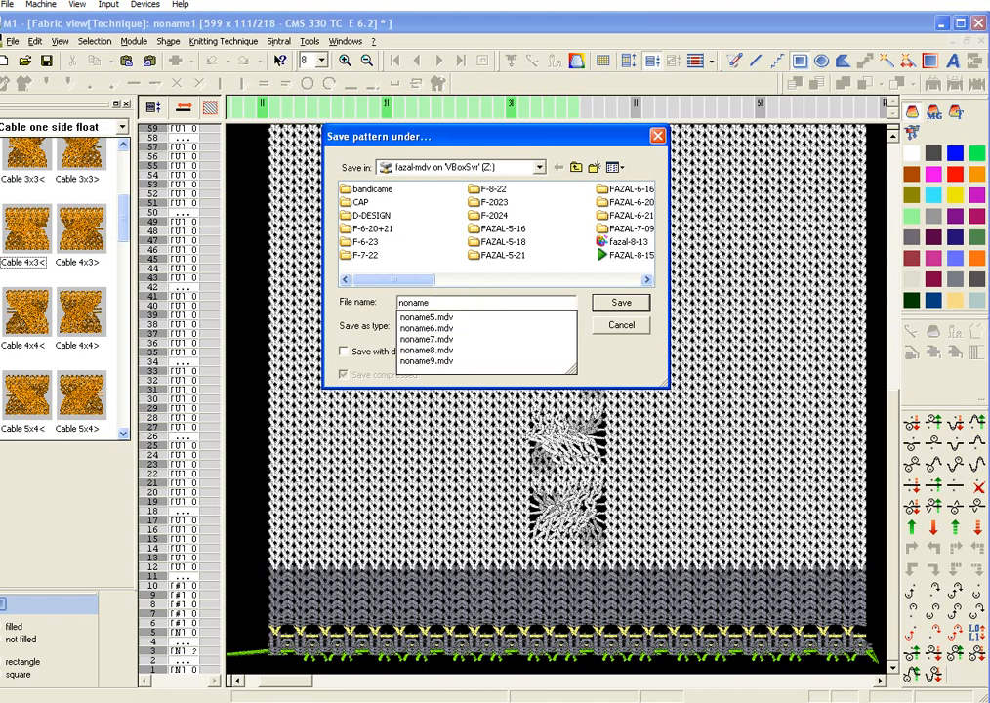
type("10")
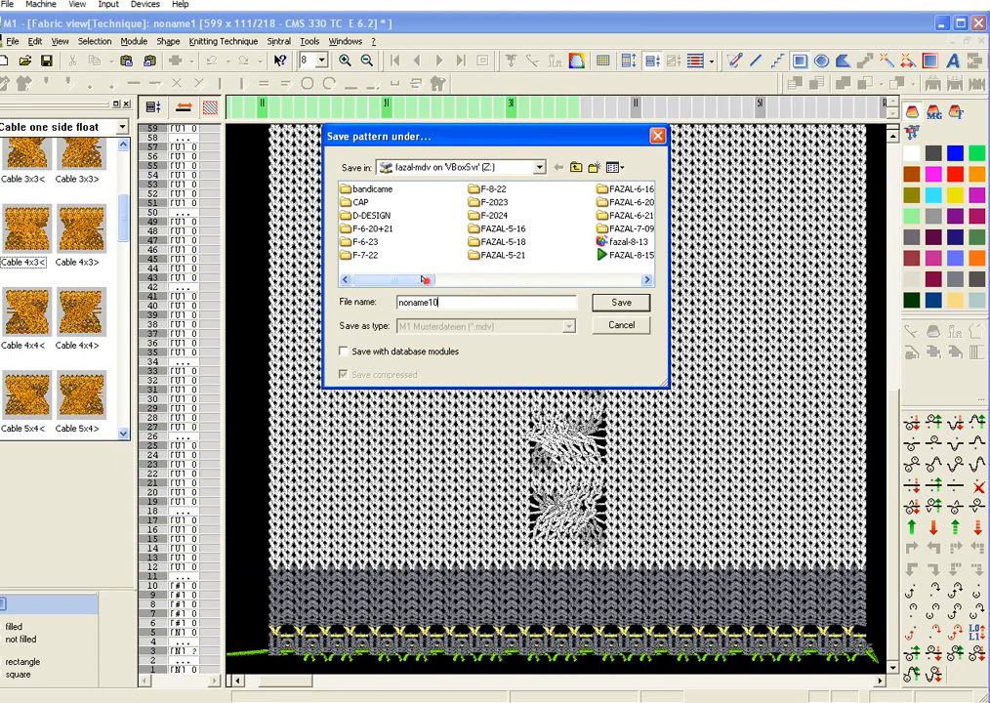
left_click_drag(465, 280, 630, 293)
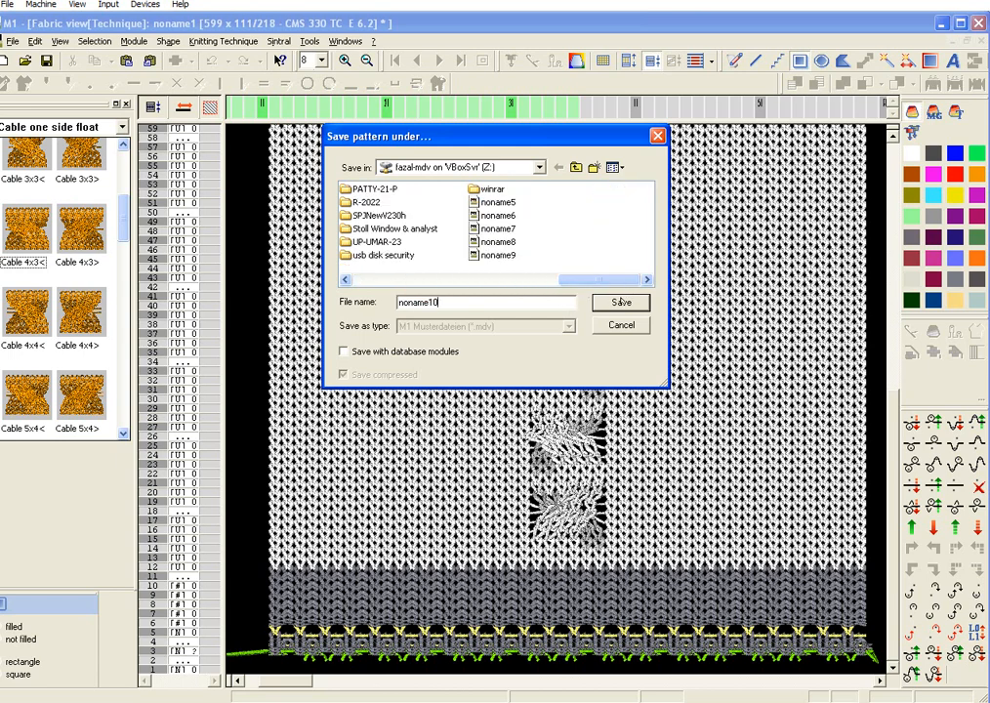
left_click(621, 303)
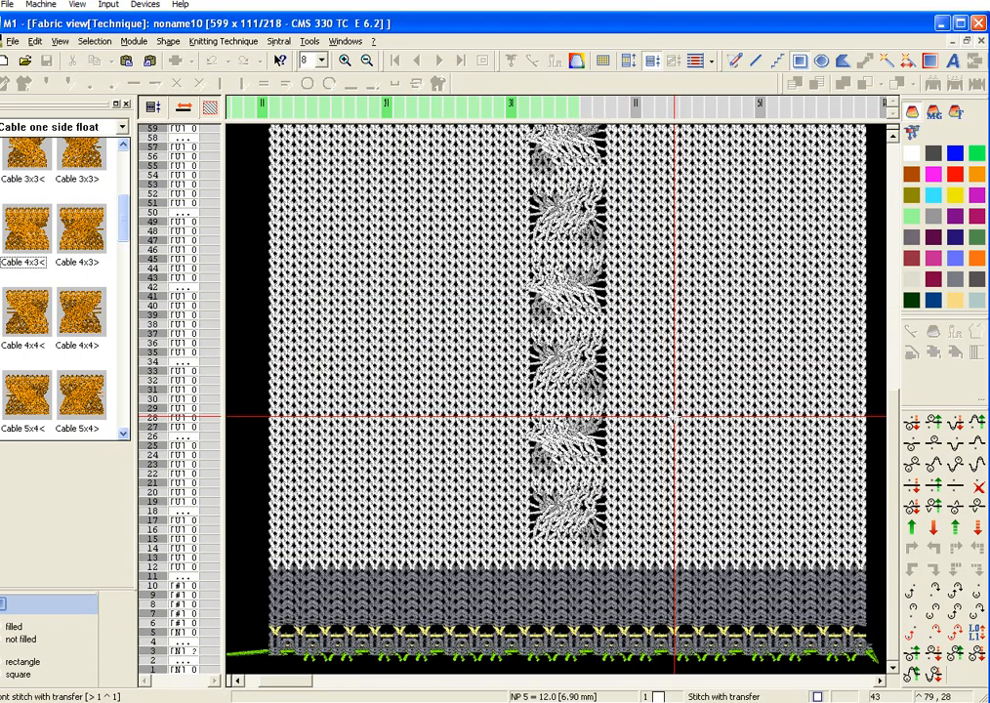
Step: Examine the technically edited cable column in the fabric view and the modules used in the noname10 module group
scroll(674, 417, "up", 10)
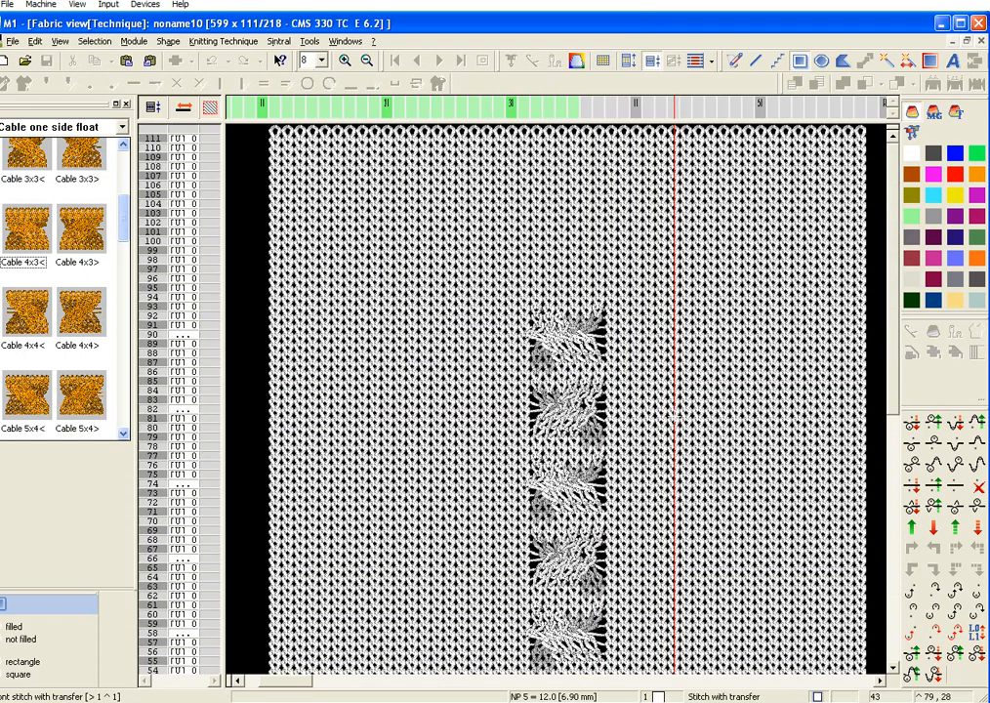
scroll(674, 418, "down", 10)
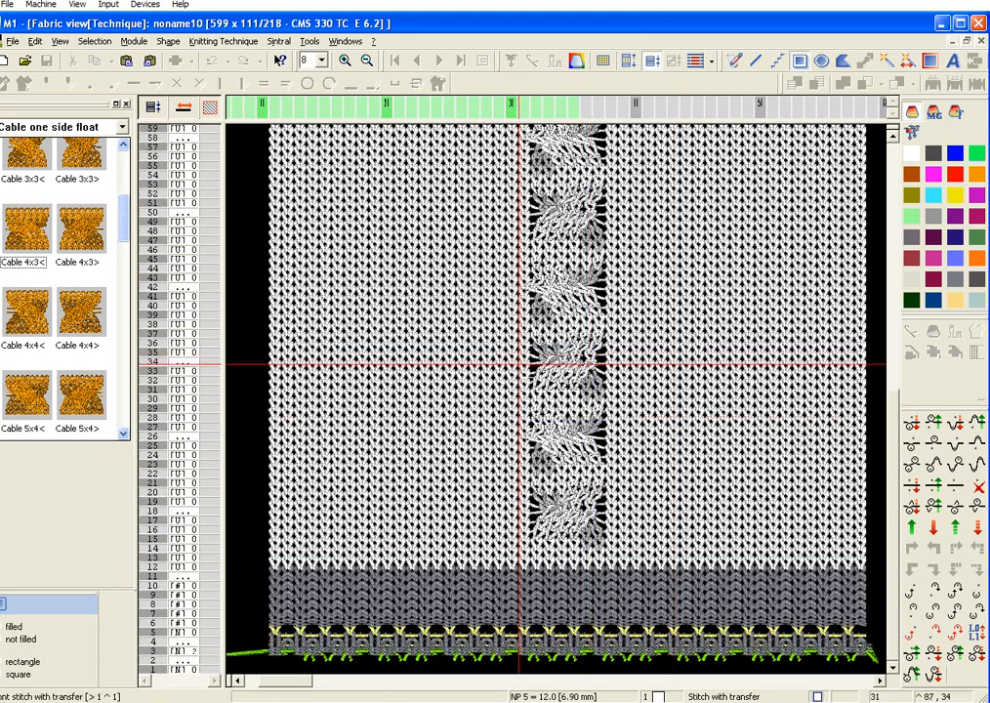
left_click(121, 127)
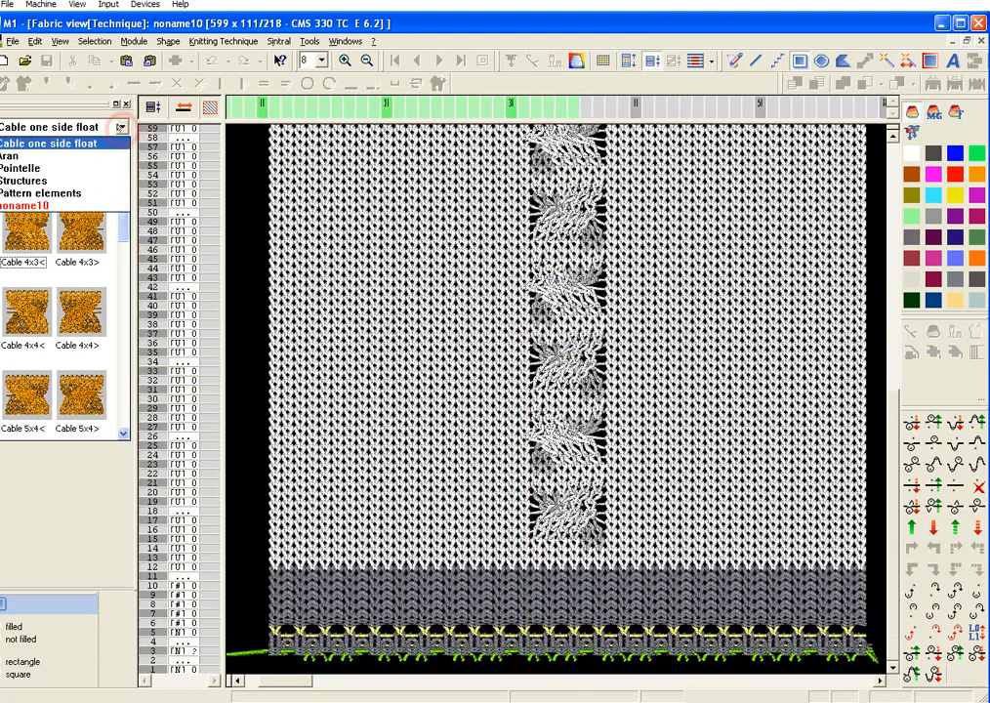
left_click(90, 203)
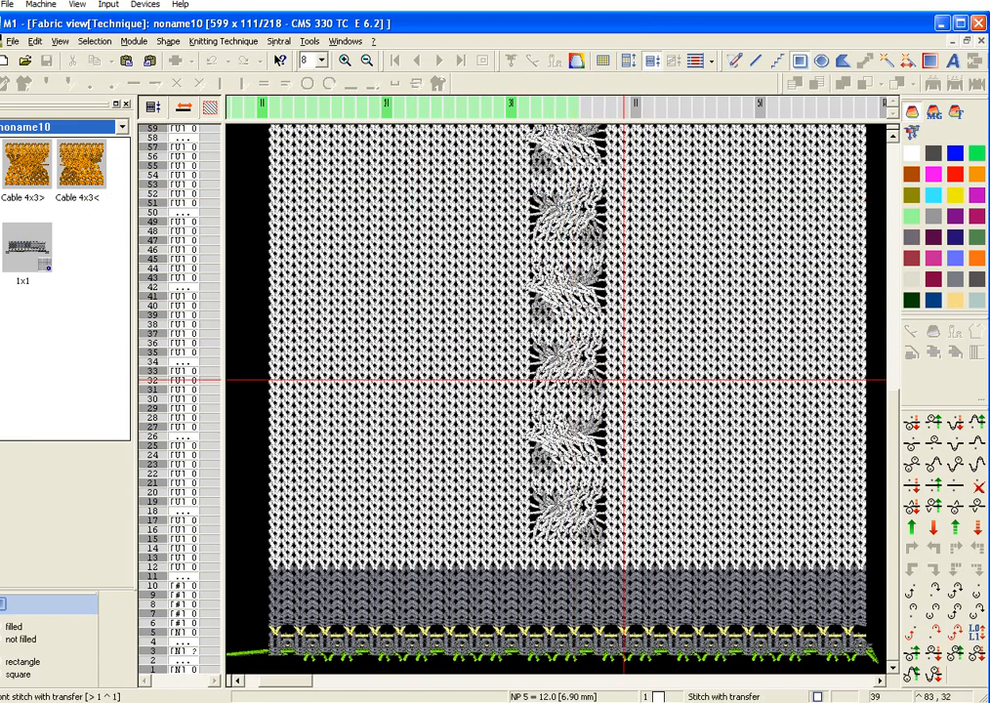
scroll(650, 427, "up", 2)
scroll(639, 435, "down", 2)
scroll(637, 436, "up", 5)
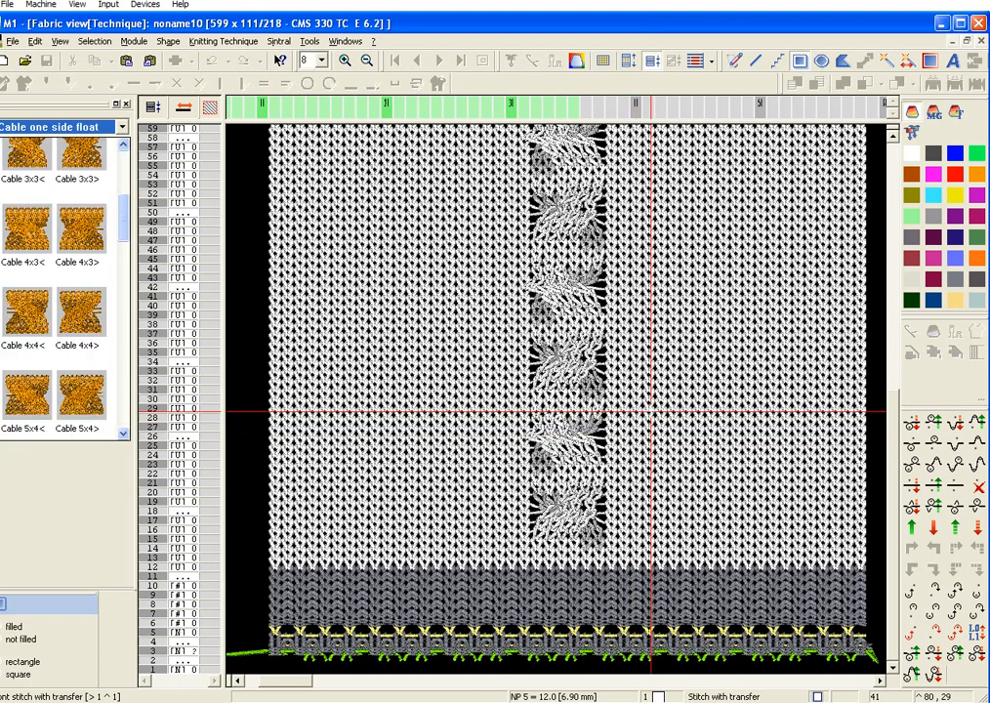